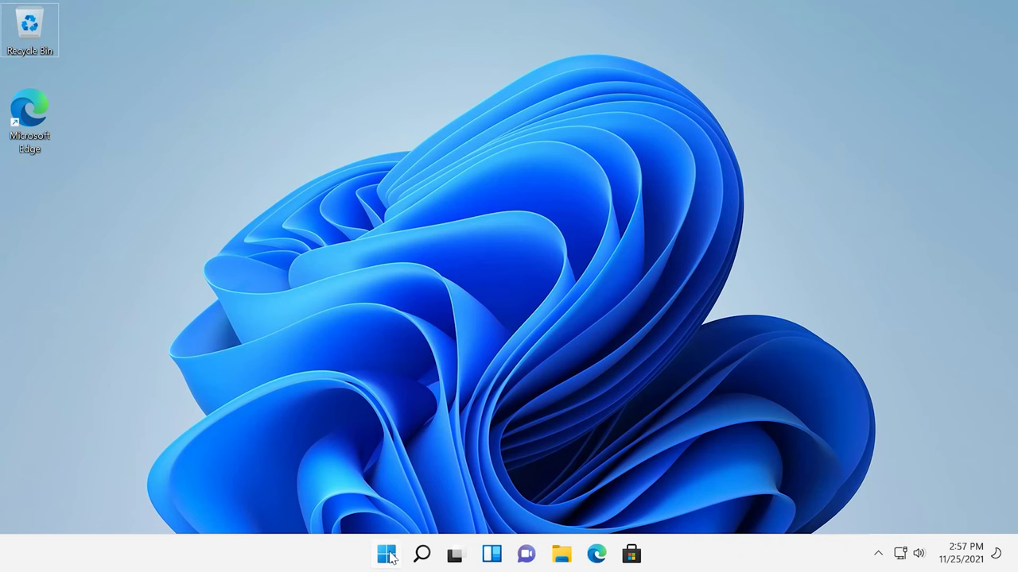
# Open the Virus & threat protection area of Windows Security through the Privacy & security settings
pyautogui.click(388, 556)
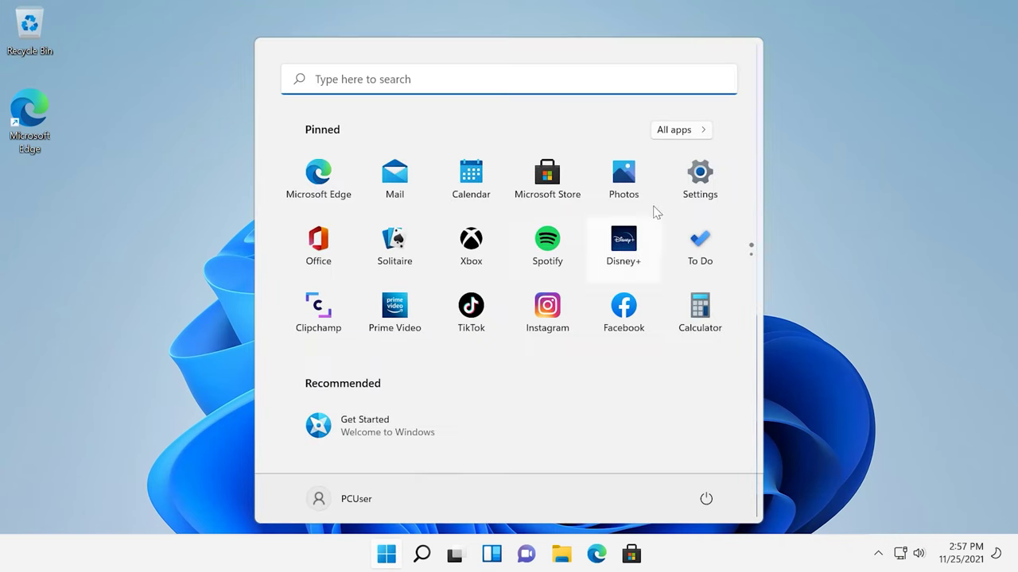
pyautogui.click(697, 185)
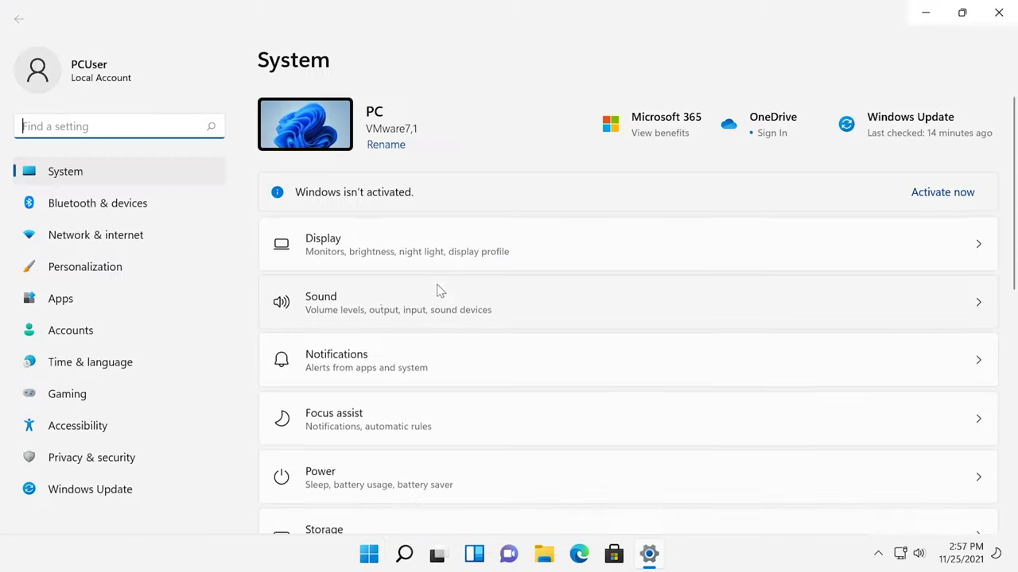
pyautogui.click(97, 465)
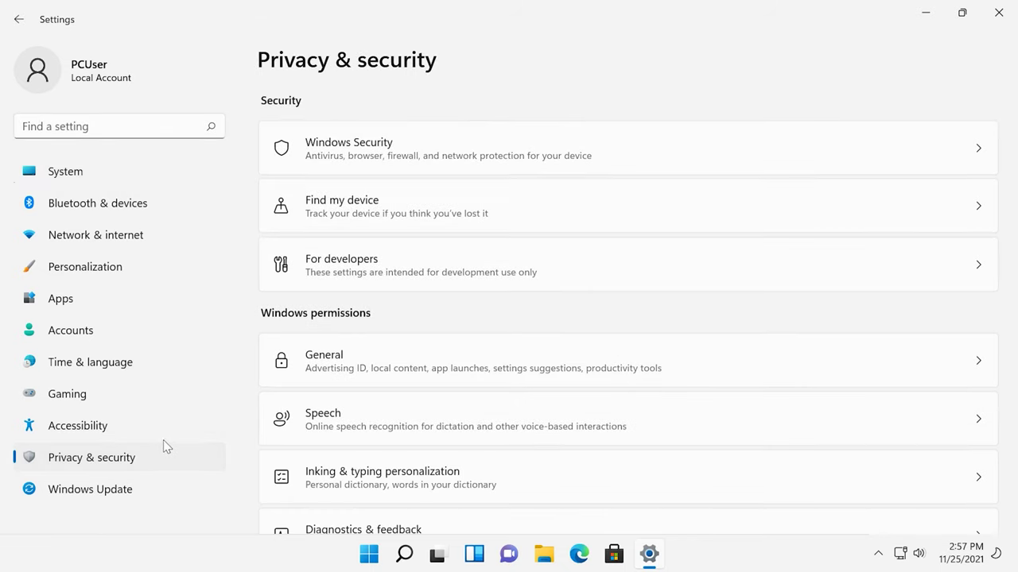
pyautogui.click(390, 158)
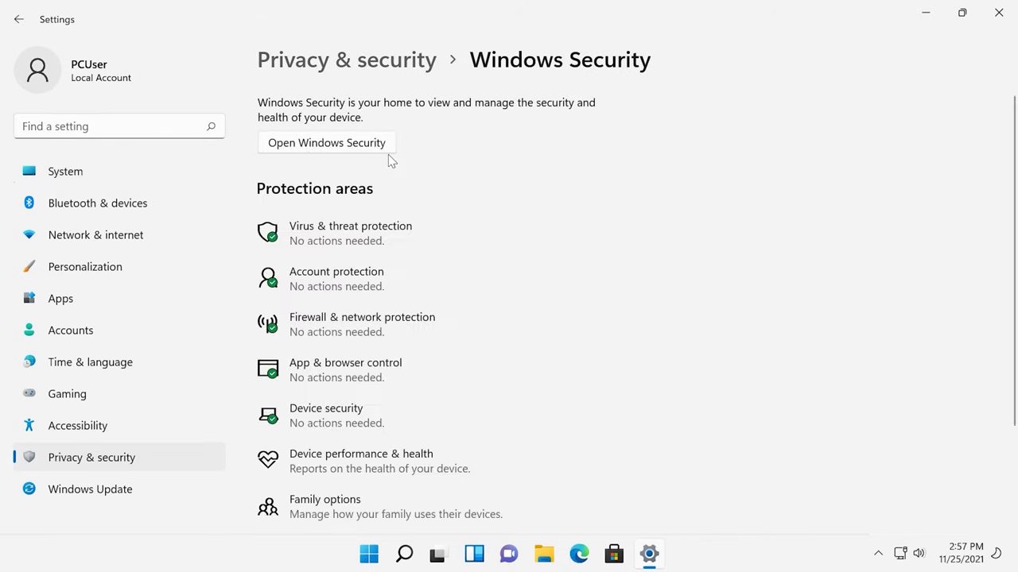
pyautogui.click(323, 237)
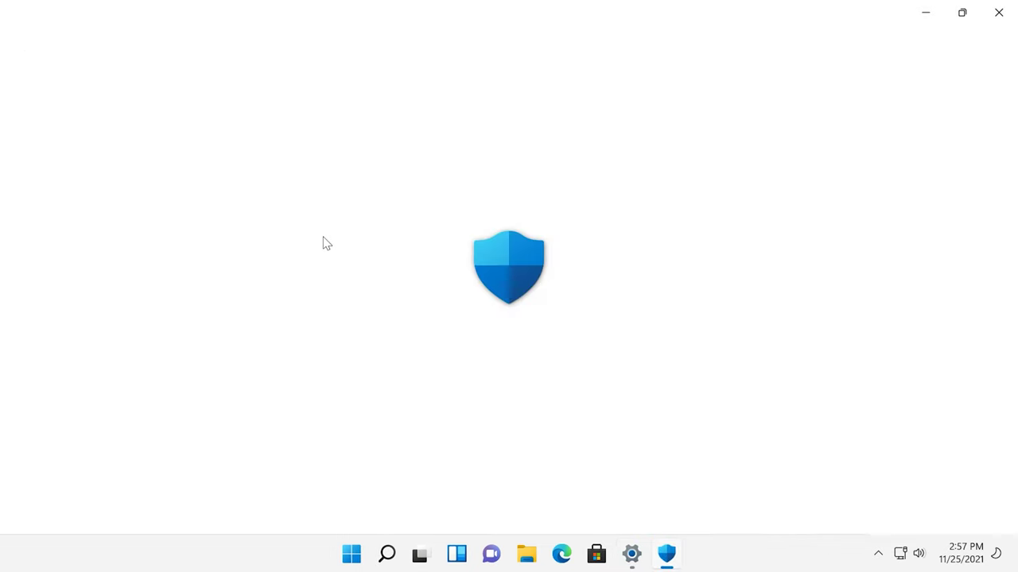
# Turn off Tamper Protection in the Virus & threat protection settings and allow Windows Security to make the change
pyautogui.scroll(-3, 413, 215)
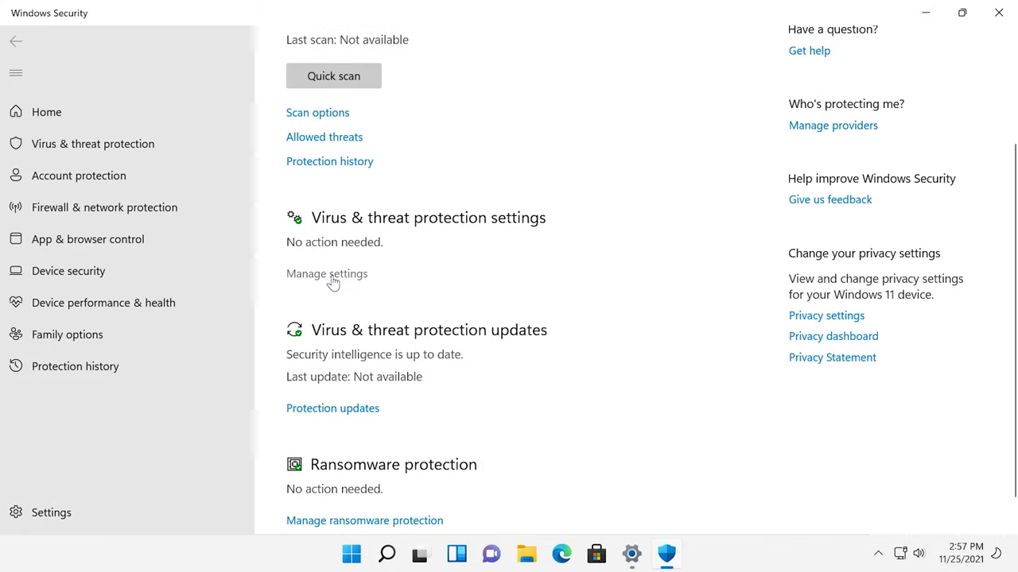
pyautogui.click(333, 279)
pyautogui.scroll(-2, 333, 275)
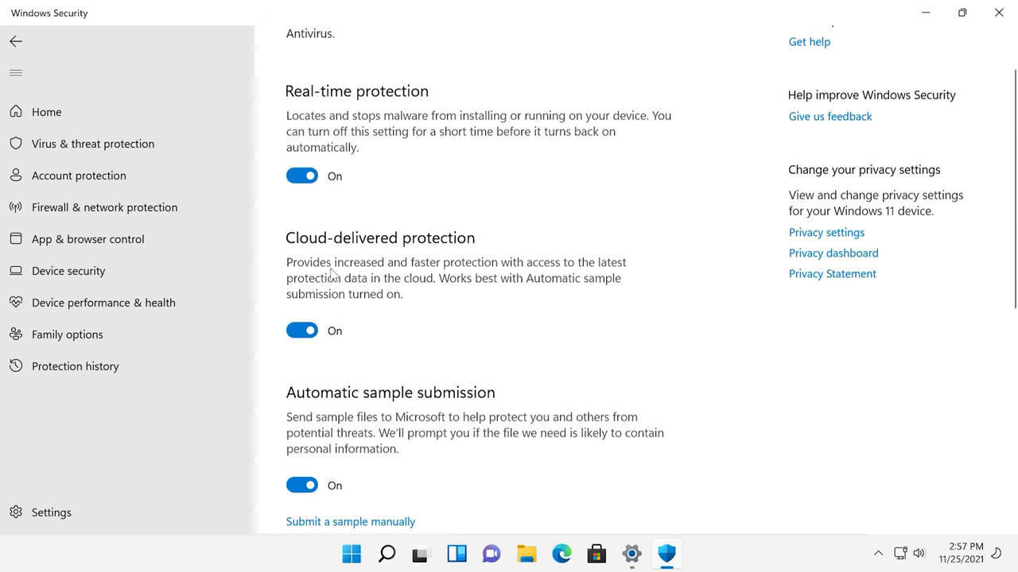
pyautogui.scroll(-3, 344, 276)
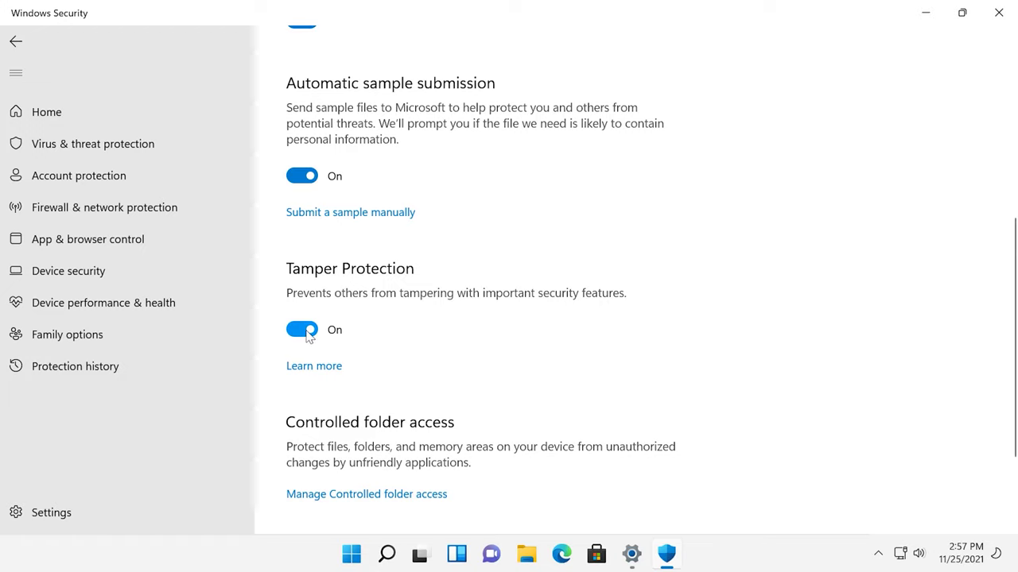
pyautogui.click(309, 331)
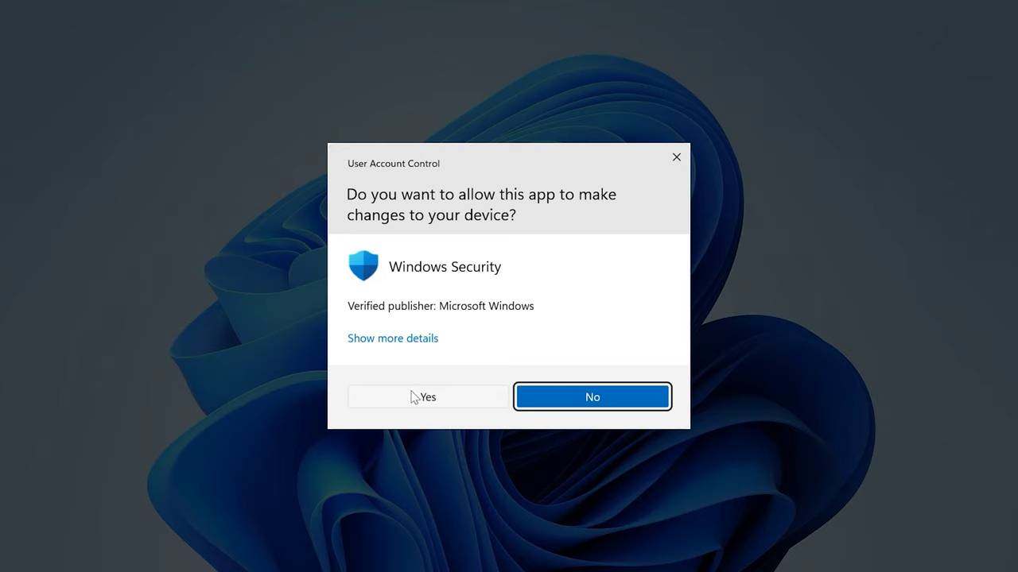
pyautogui.click(412, 396)
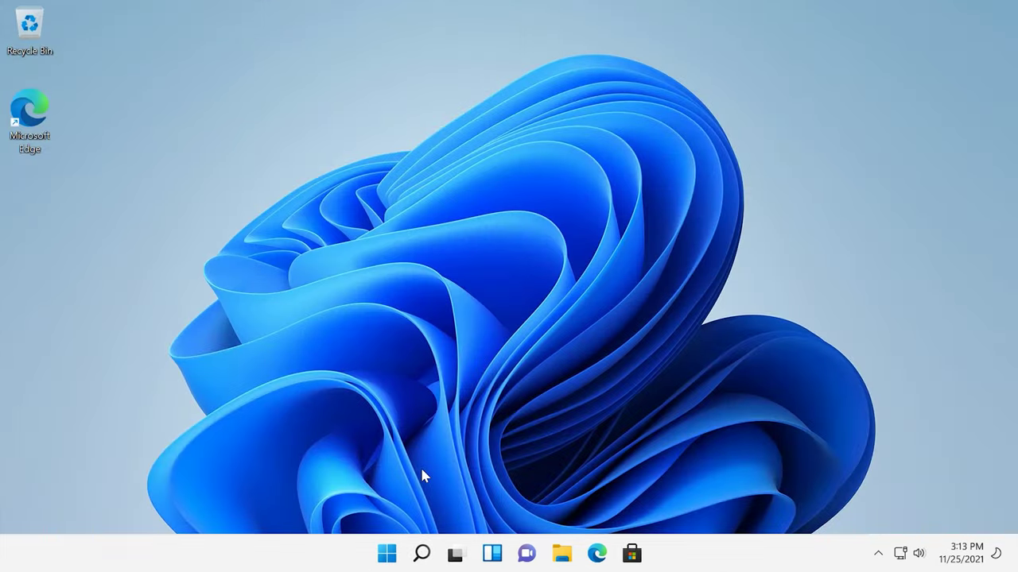
# Find and open the Local Group Policy Editor, maximize it and widen its policy tree
pyautogui.click(421, 556)
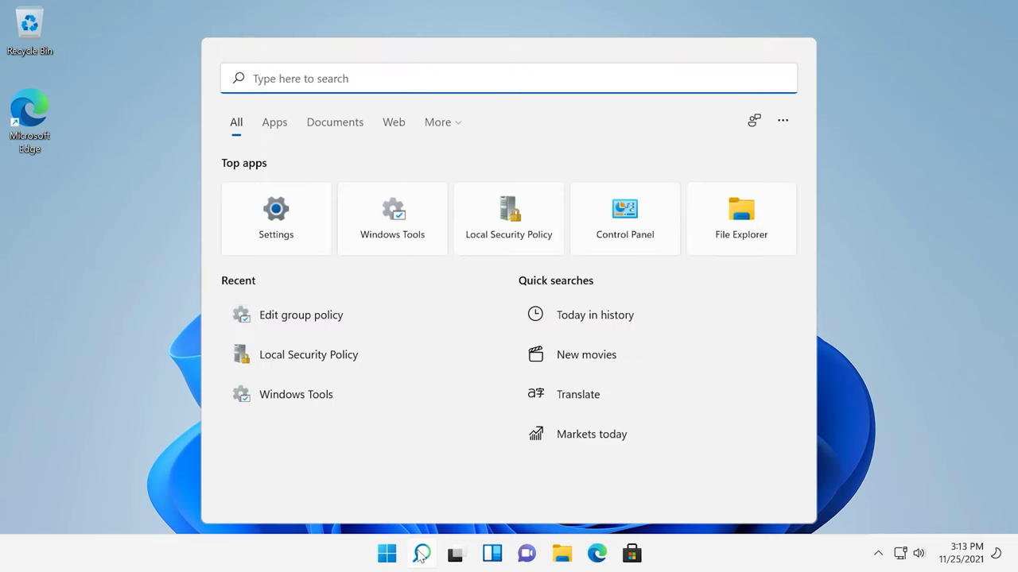
pyautogui.write('edit')
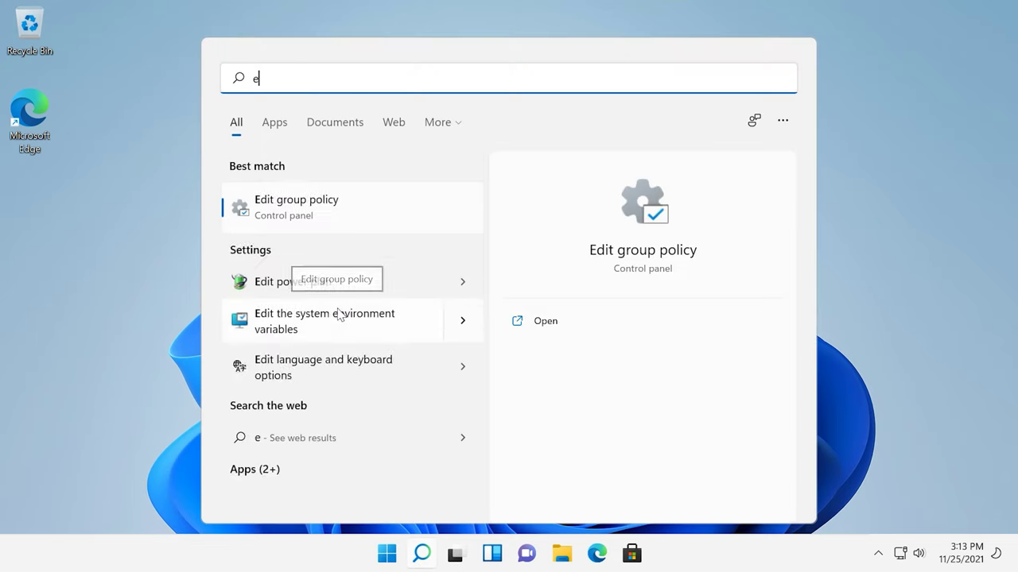
pyautogui.click(294, 213)
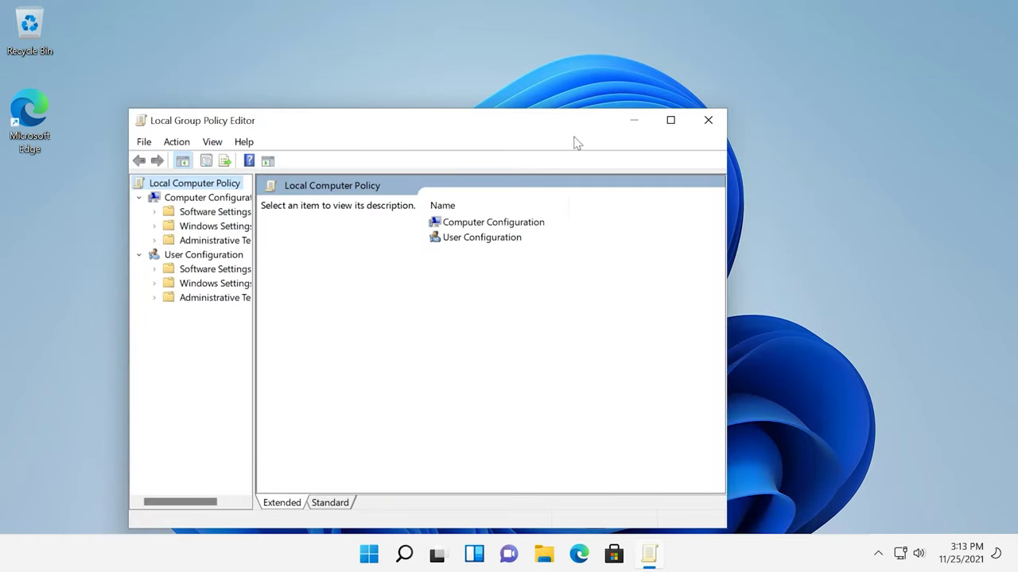
pyautogui.click(670, 120)
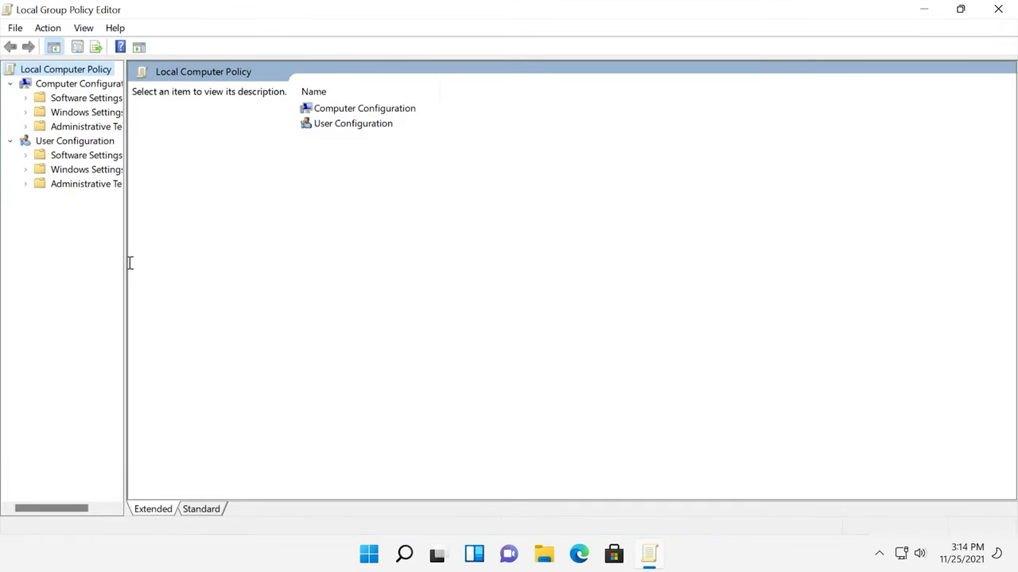
pyautogui.moveTo(124, 259); pyautogui.dragTo(168, 259)
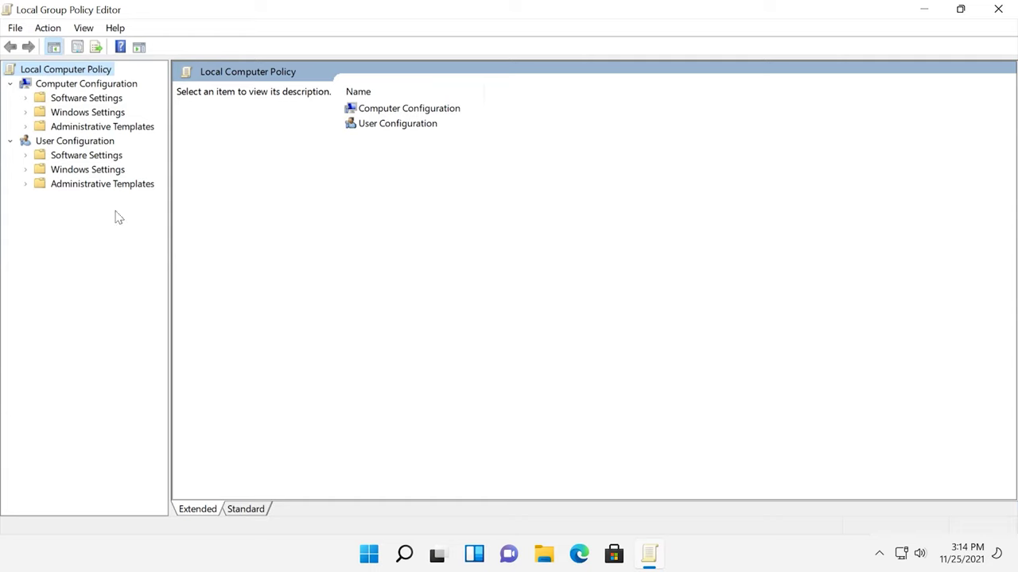
# Open the Microsoft Defender Antivirus policies under Computer Configuration > Administrative Templates > Windows Components
pyautogui.click(25, 127)
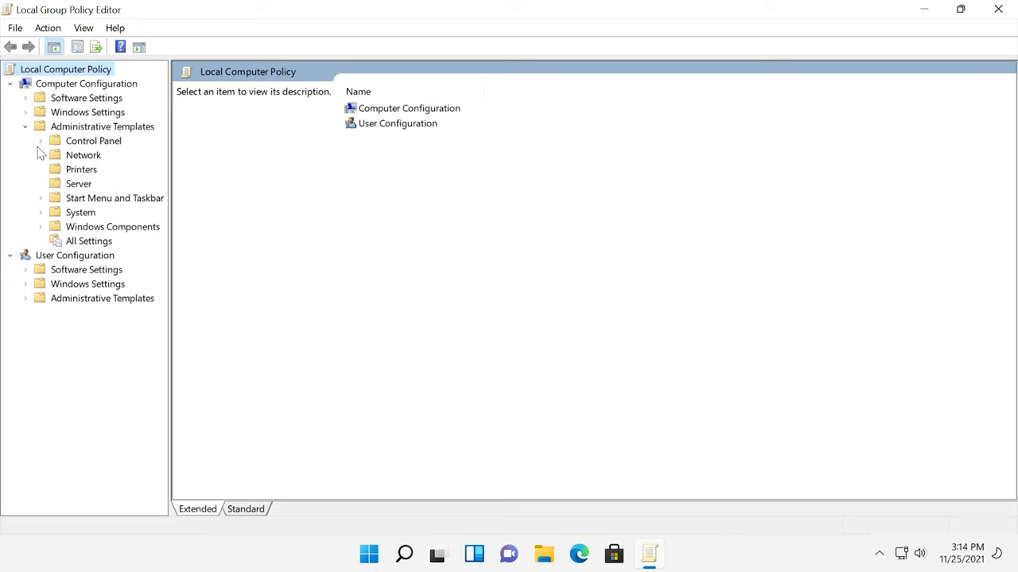
pyautogui.click(42, 227)
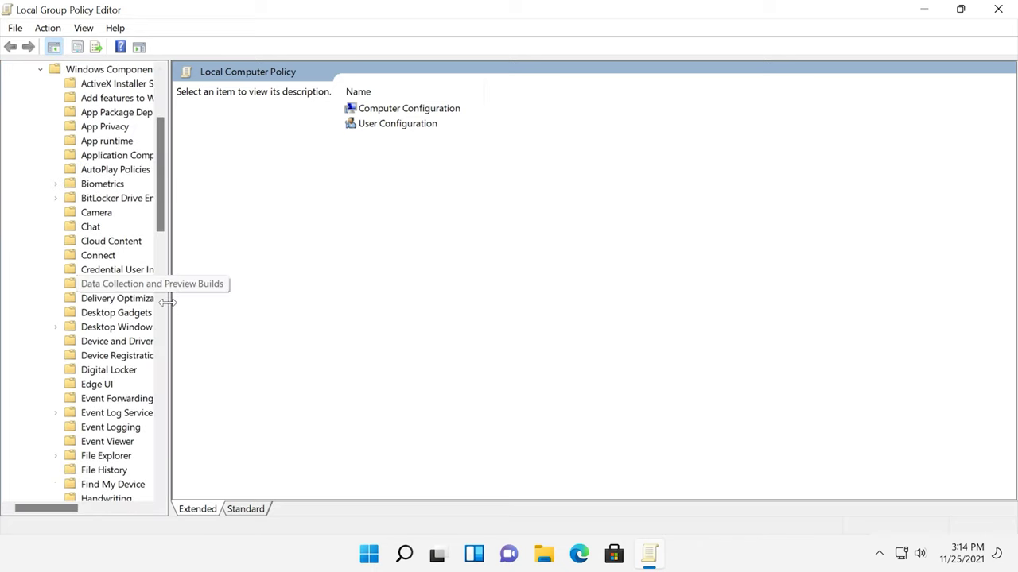
pyautogui.moveTo(167, 302); pyautogui.dragTo(217, 302)
pyautogui.scroll(-2, 136, 373)
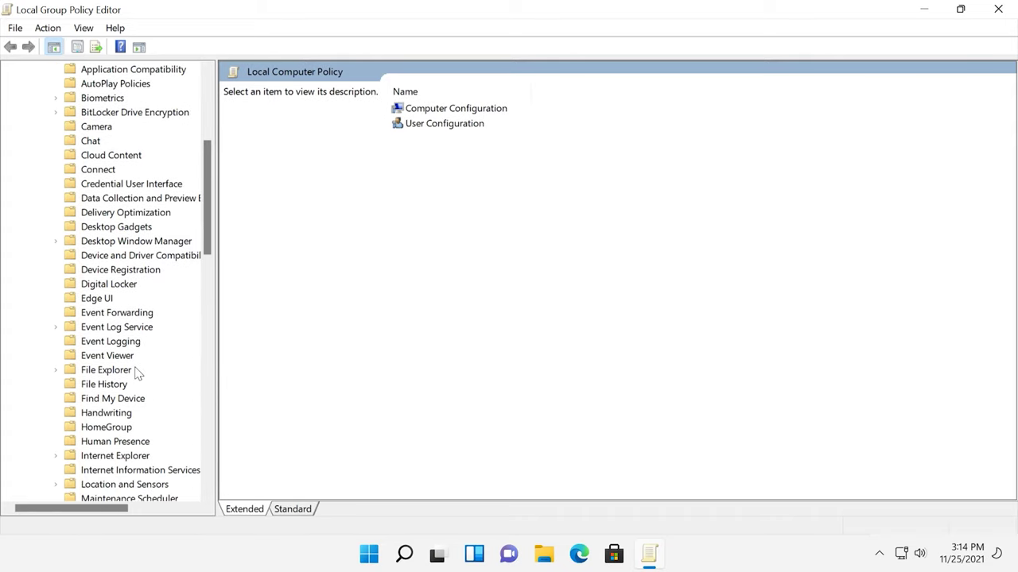
pyautogui.scroll(-5, 137, 373)
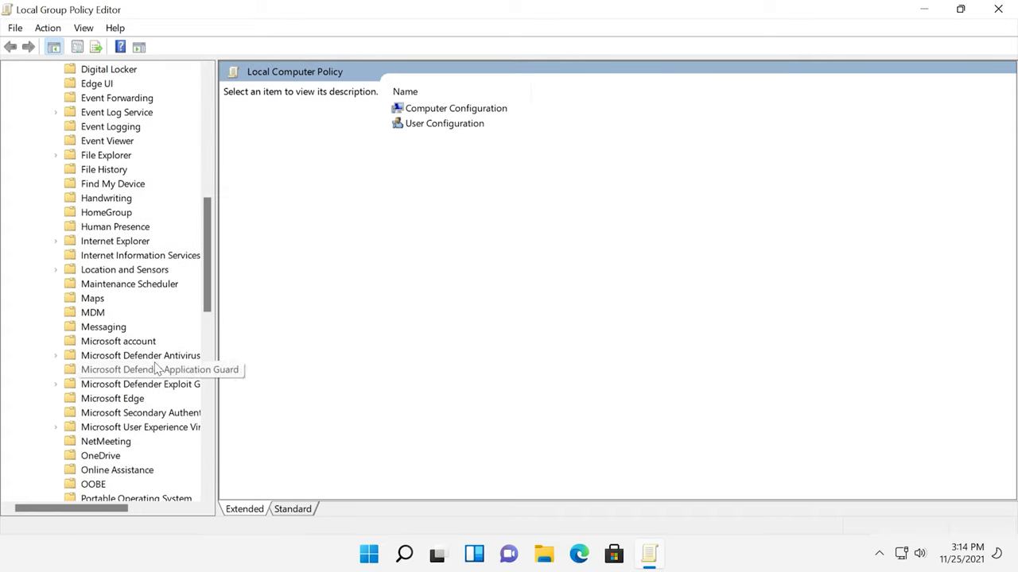
pyautogui.click(159, 356)
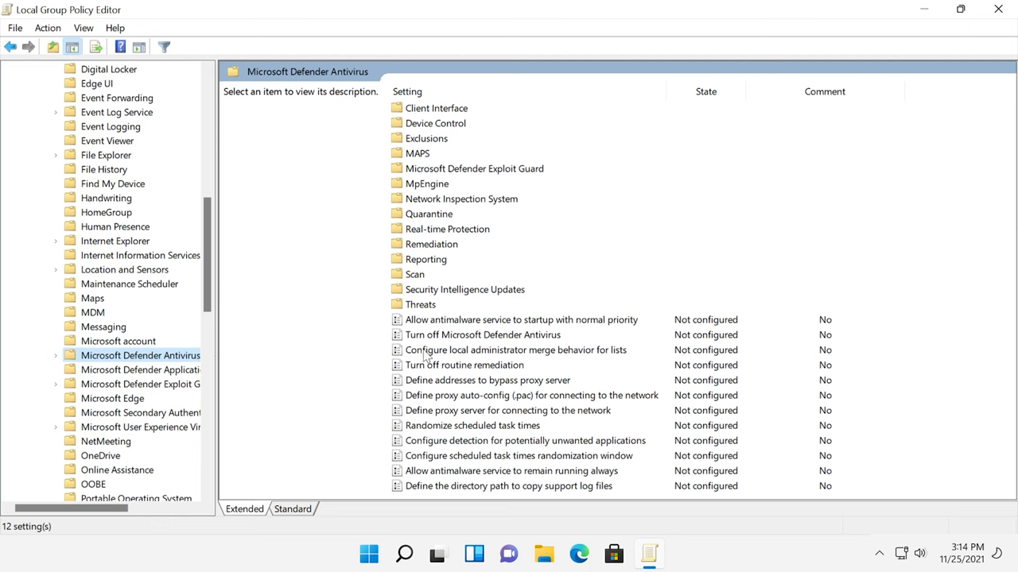
# Set the "Turn off Microsoft Defender Antivirus" policy to Enabled and apply it
pyautogui.click(466, 338)
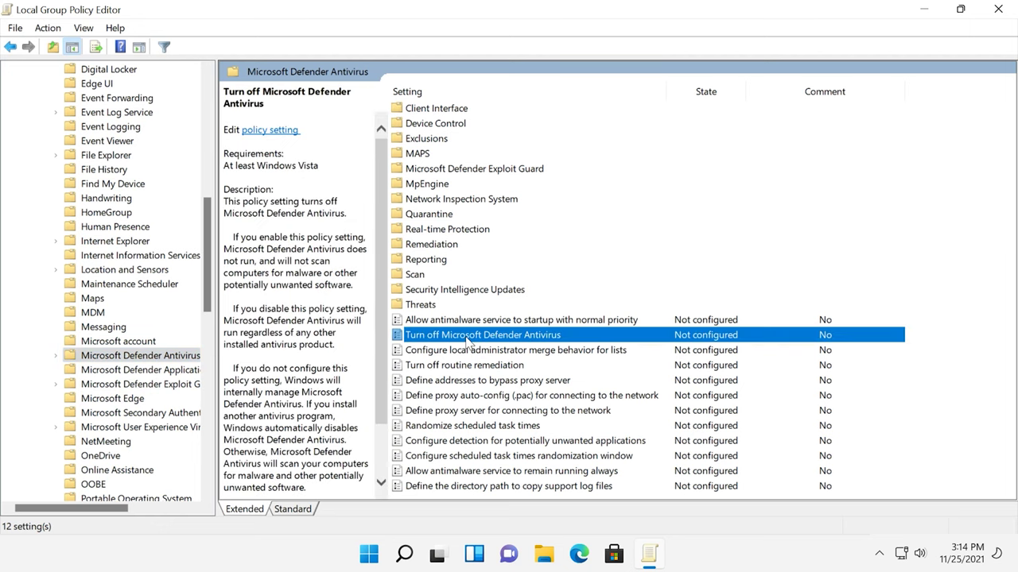
pyautogui.rightClick(472, 341)
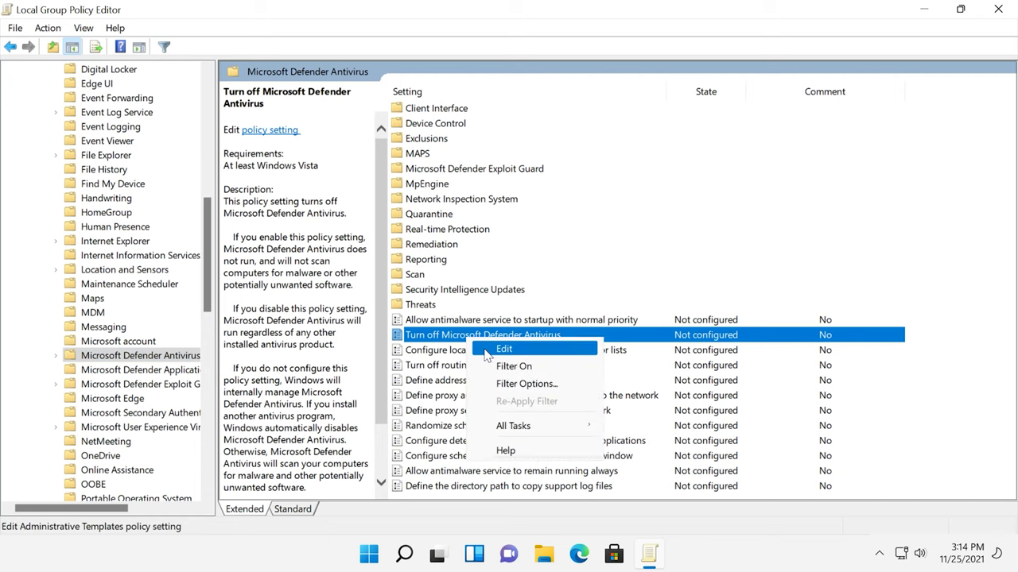
pyautogui.click(485, 351)
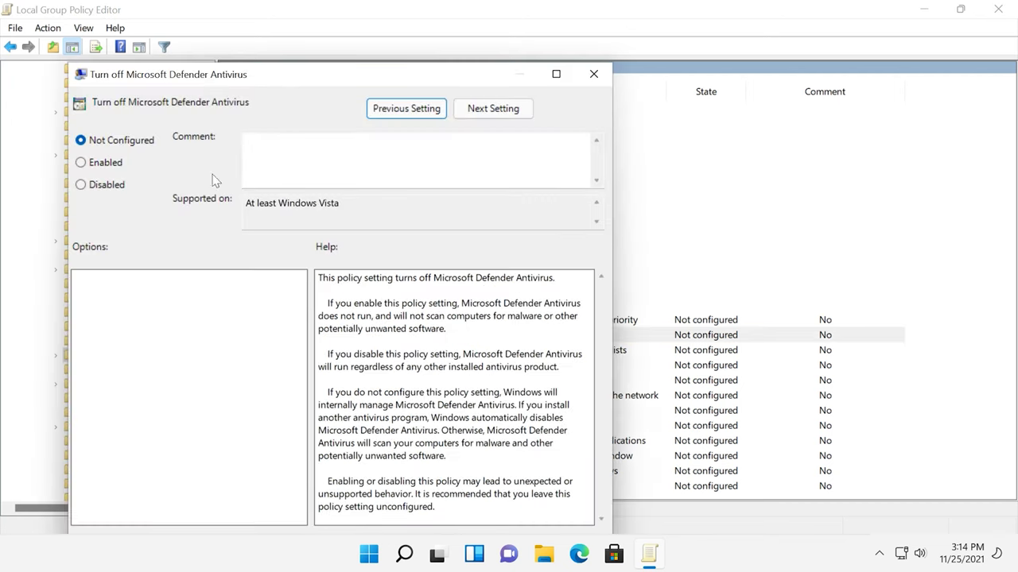
pyautogui.click(81, 163)
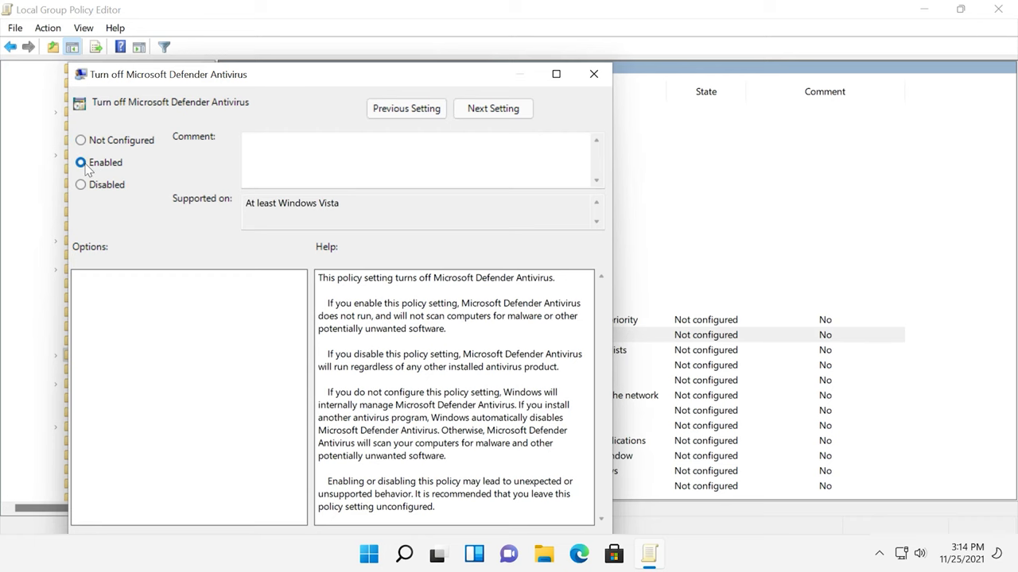
pyautogui.moveTo(286, 78); pyautogui.dragTo(302, 38)
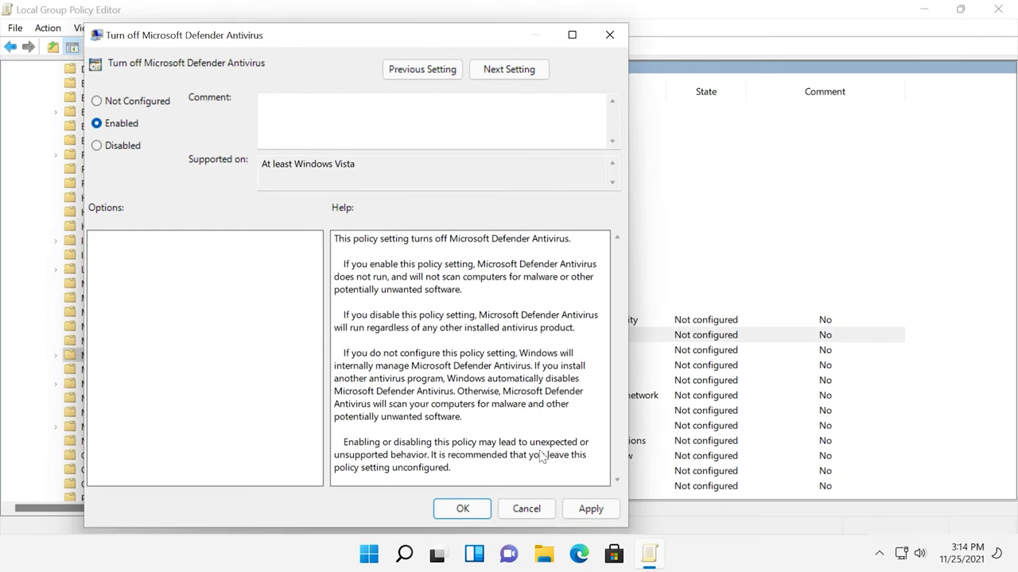
pyautogui.click(589, 509)
pyautogui.click(475, 510)
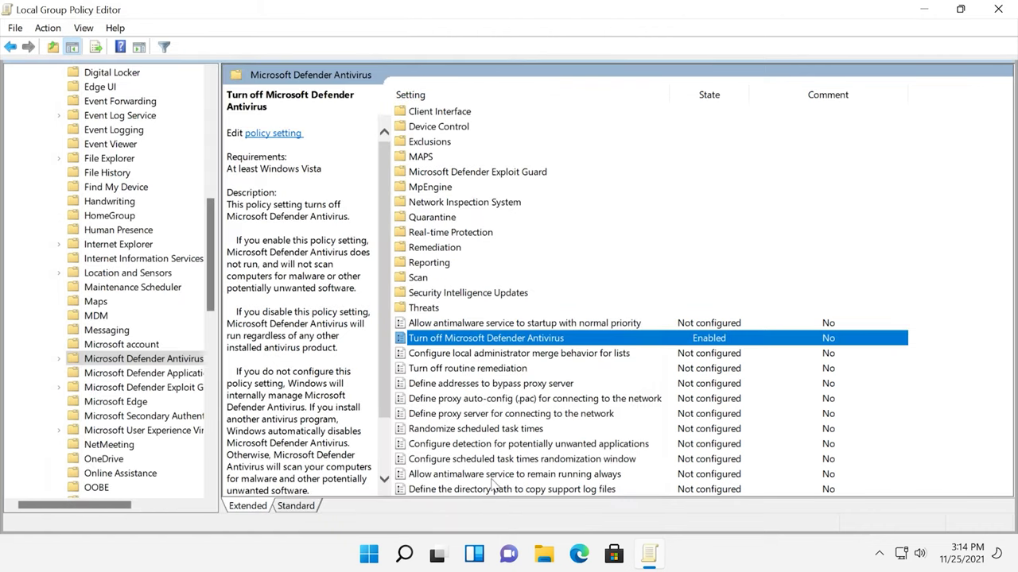
# Set the "Allow antimalware service to remain running always" policy to Disabled and apply it
pyautogui.click(493, 474)
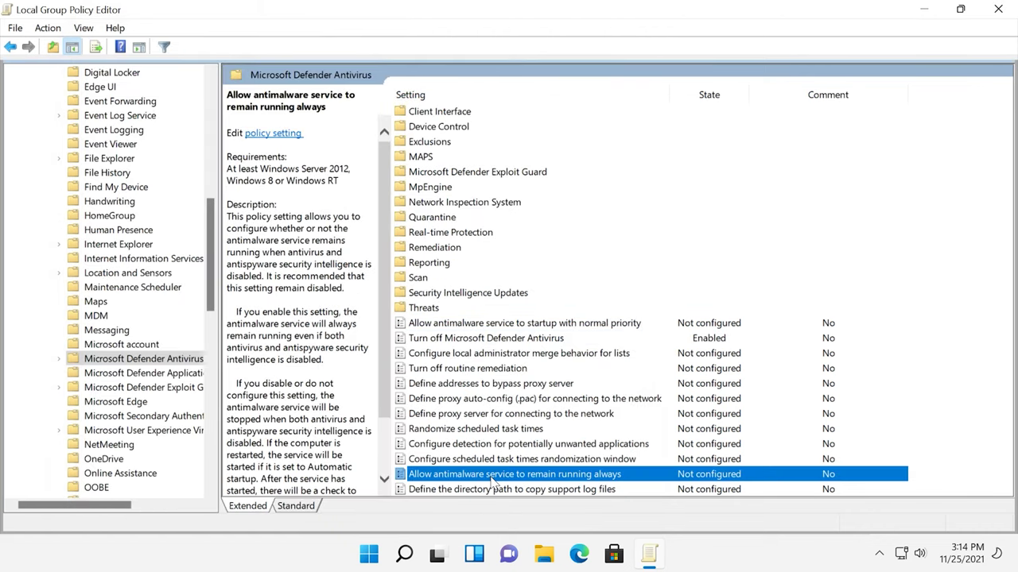
pyautogui.rightClick(493, 477)
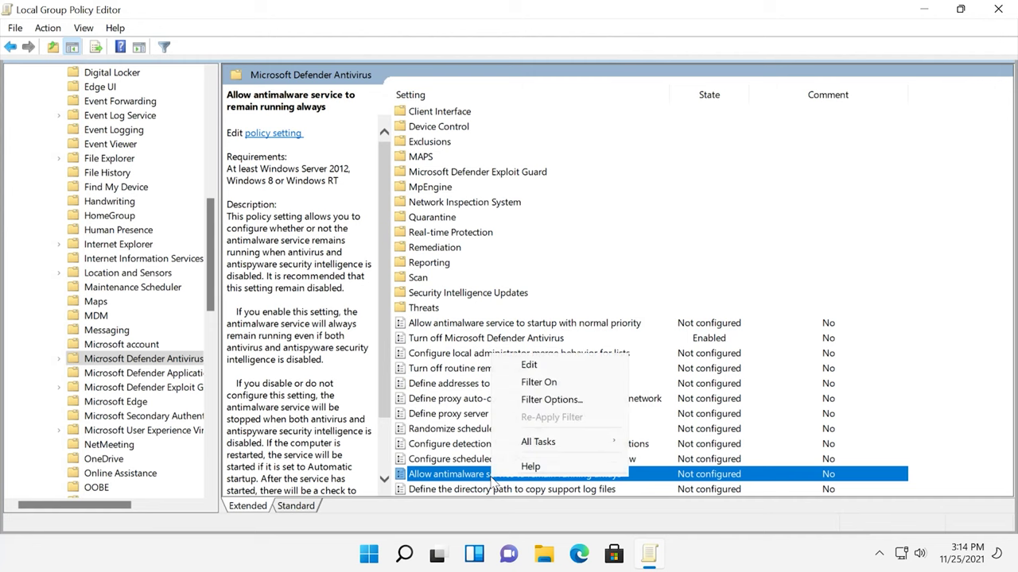
pyautogui.click(536, 367)
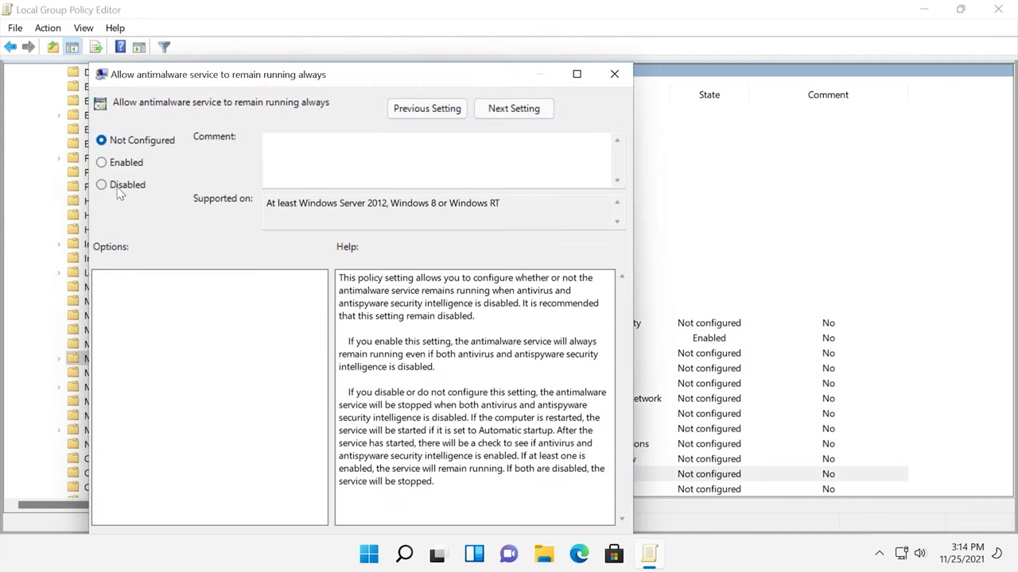
pyautogui.click(137, 189)
pyautogui.moveTo(336, 84); pyautogui.dragTo(339, 66)
pyautogui.click(588, 529)
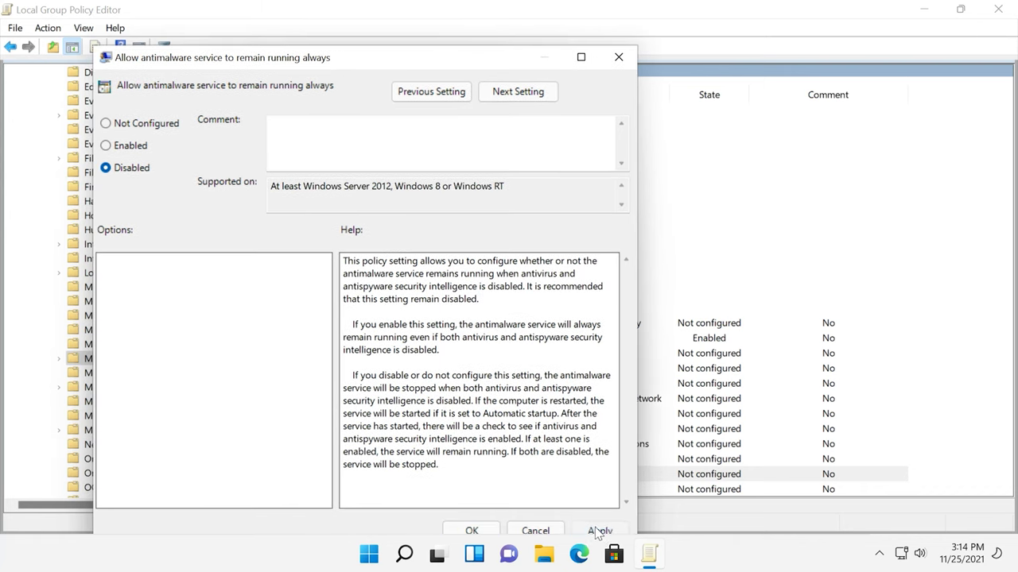
pyautogui.click(487, 533)
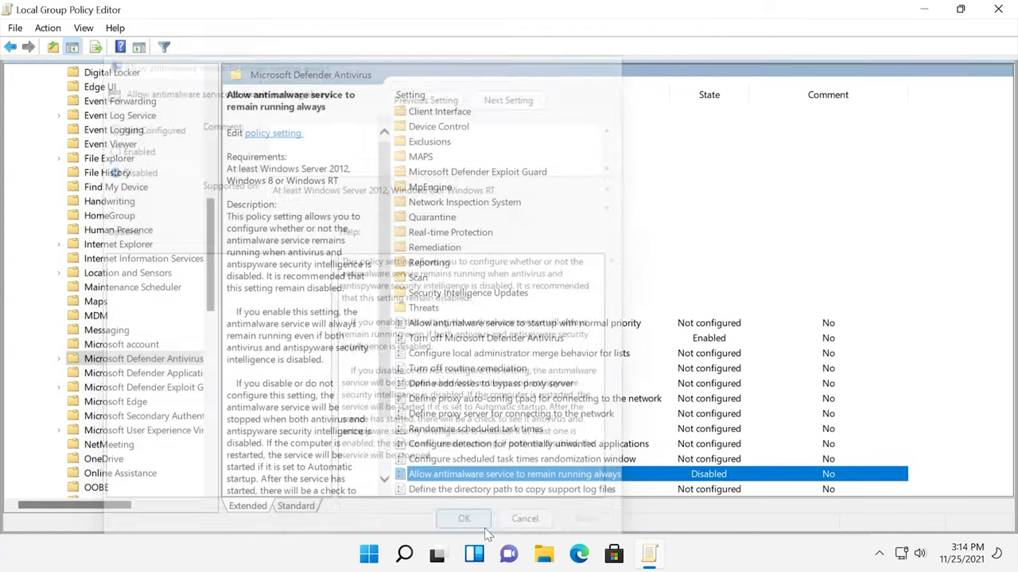
# Set the "Turn off real-time protection" policy in the Real-time Protection folder to Enabled and apply it
pyautogui.doubleClick(477, 234)
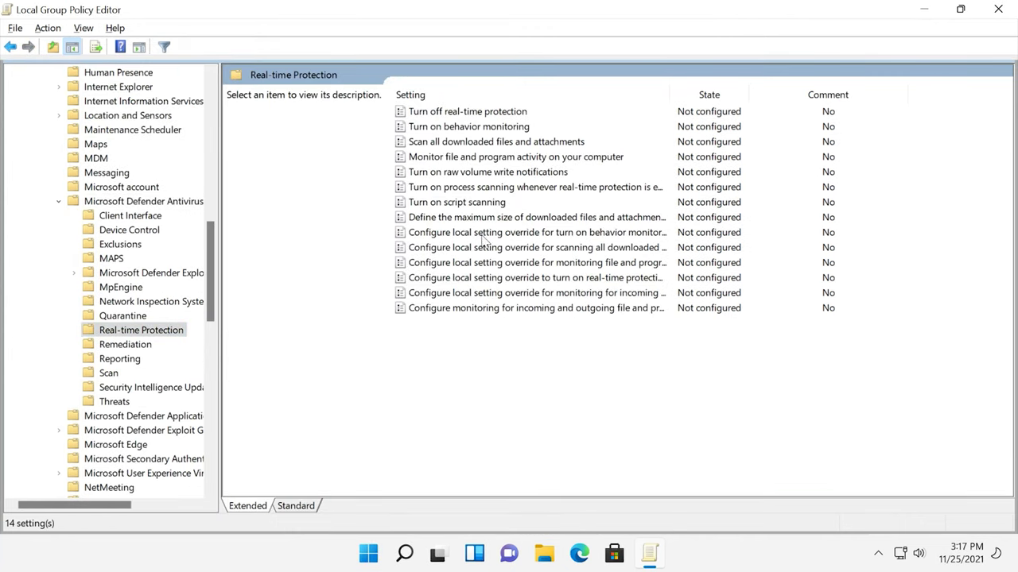
pyautogui.rightClick(467, 117)
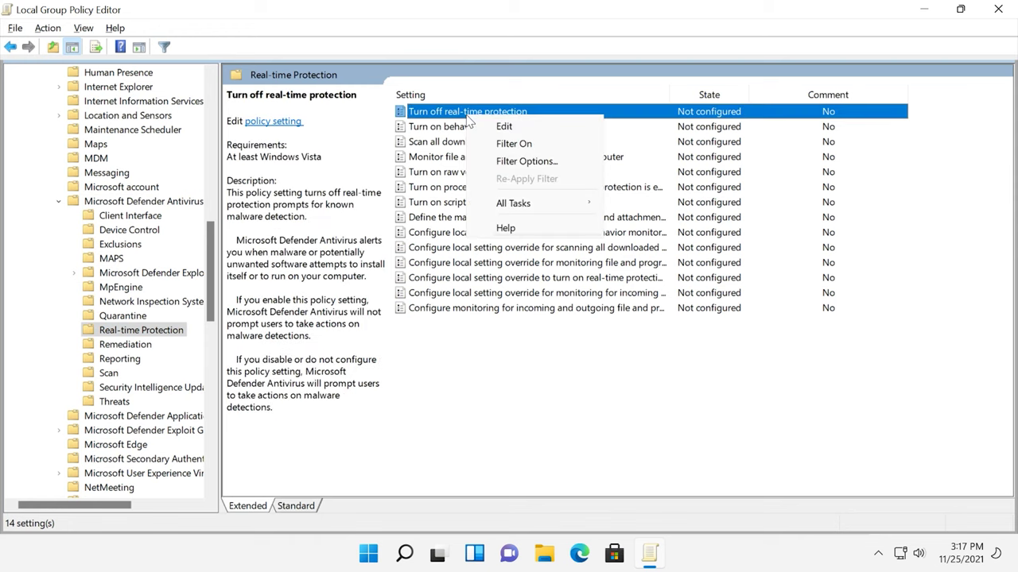
pyautogui.click(494, 128)
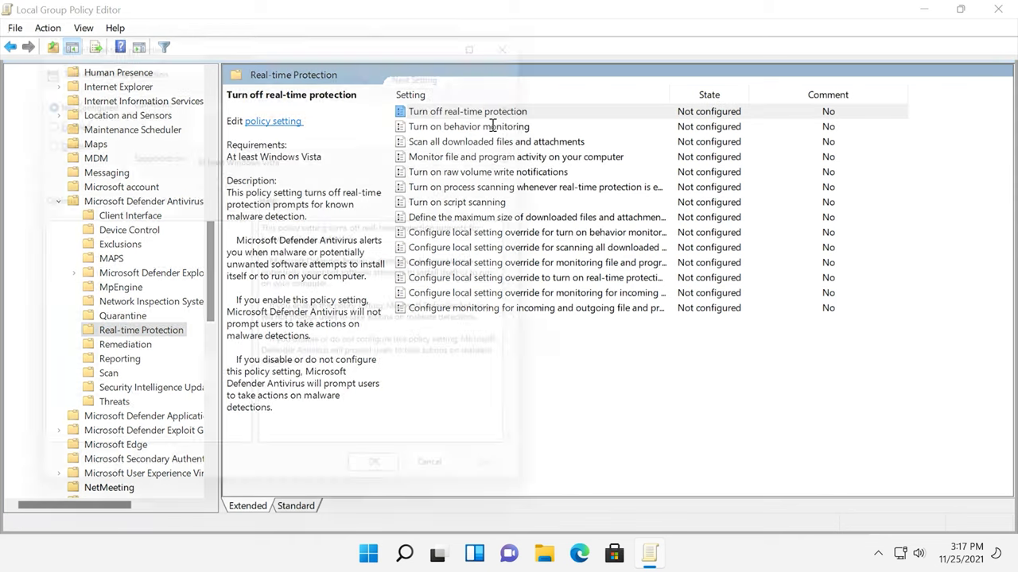
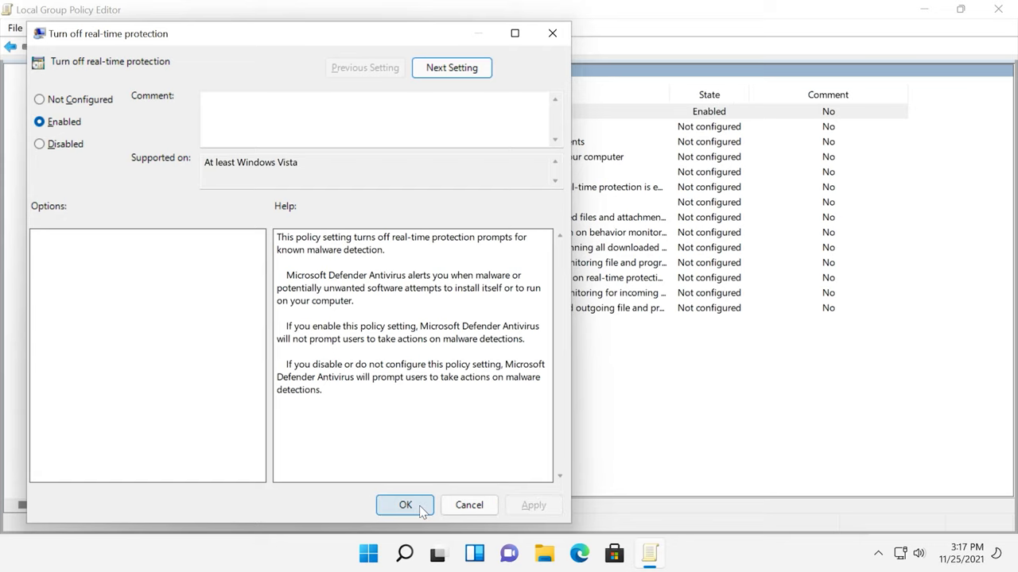
pyautogui.click(405, 506)
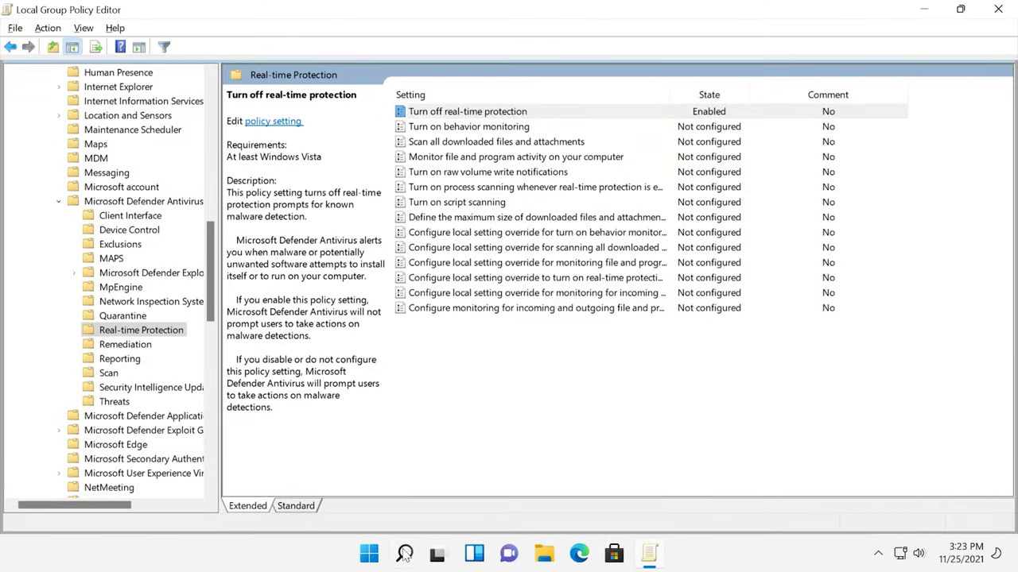
# Search Windows for Task Scheduler and open it
pyautogui.click(405, 556)
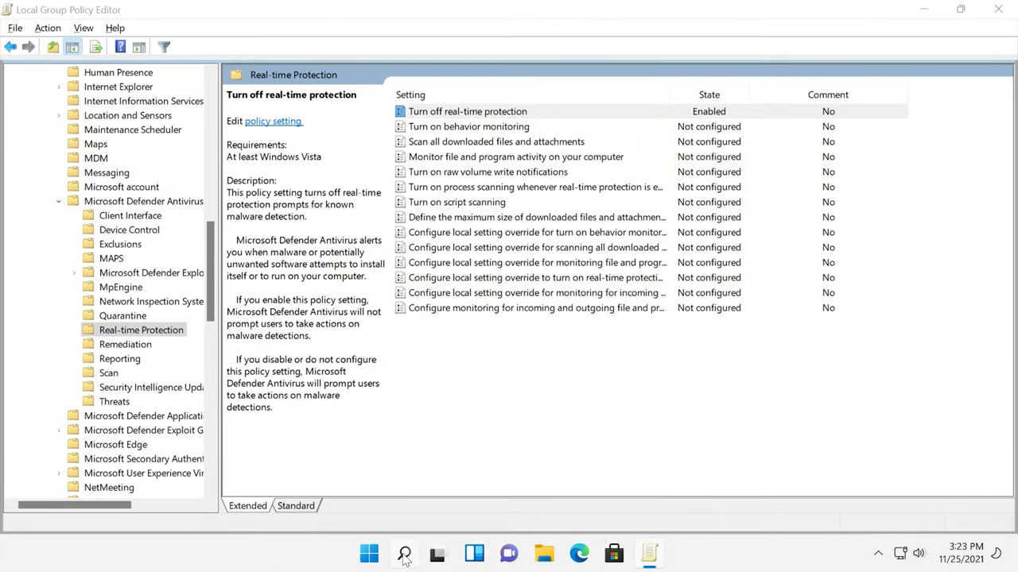
pyautogui.write('tas')
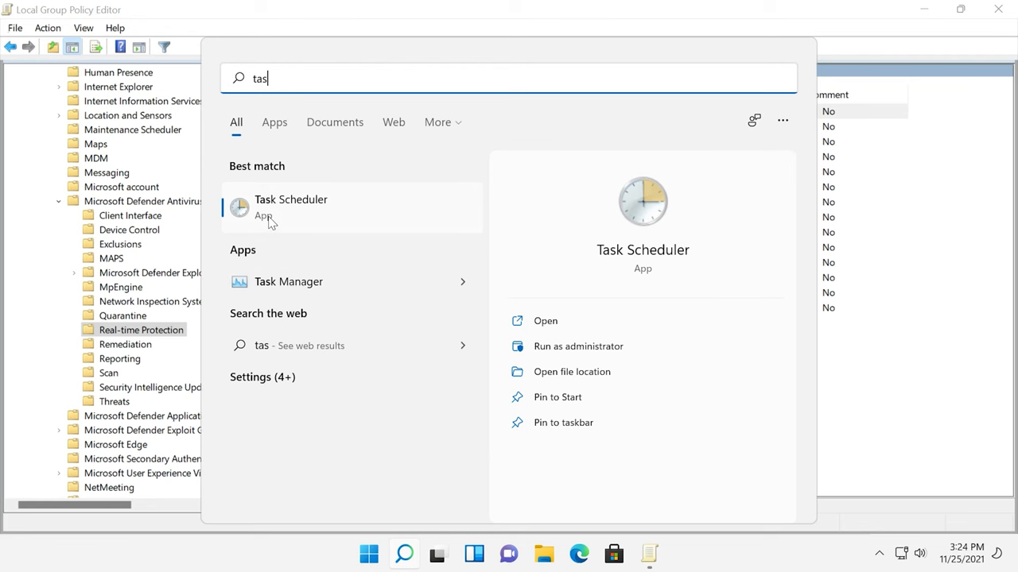
pyautogui.click(269, 221)
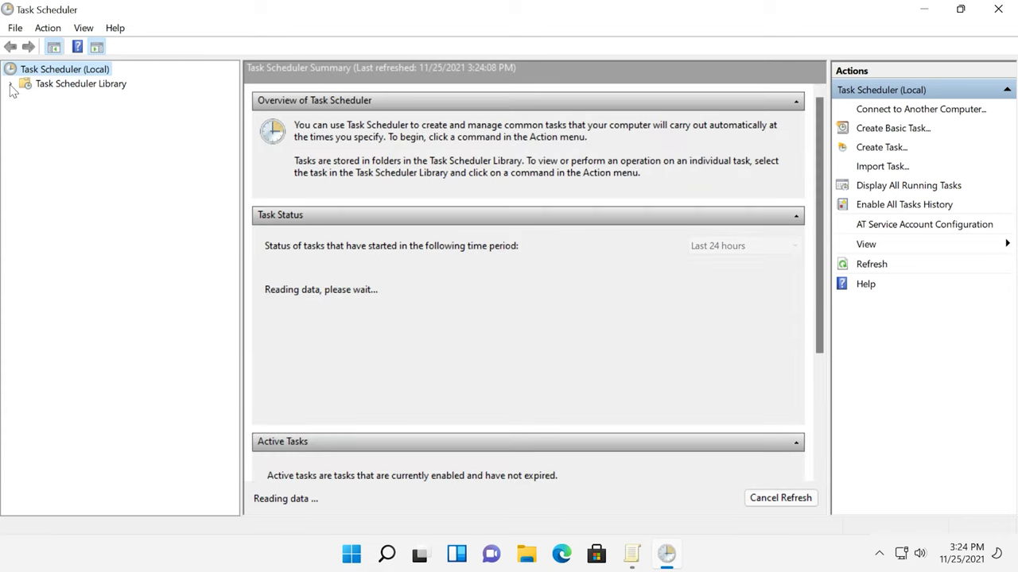
# Open the Windows Defender task folder under Task Scheduler Library > Microsoft > Windows
pyautogui.click(10, 84)
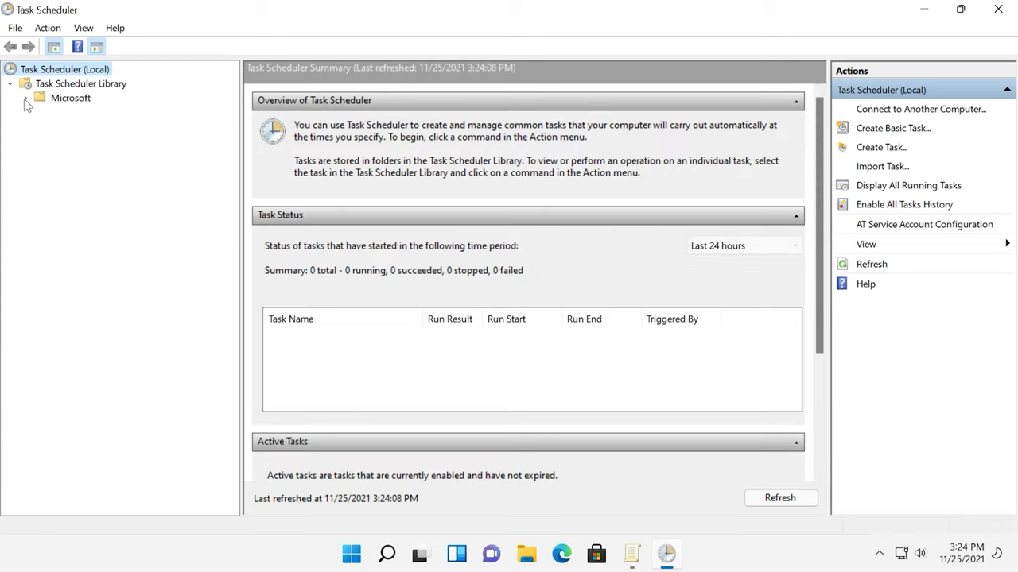
pyautogui.click(25, 100)
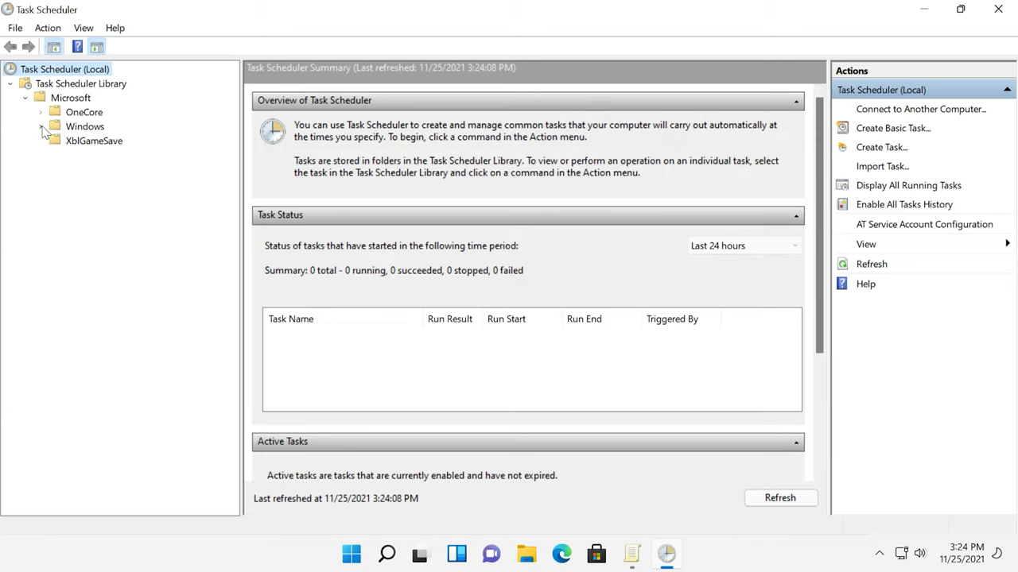
pyautogui.click(41, 127)
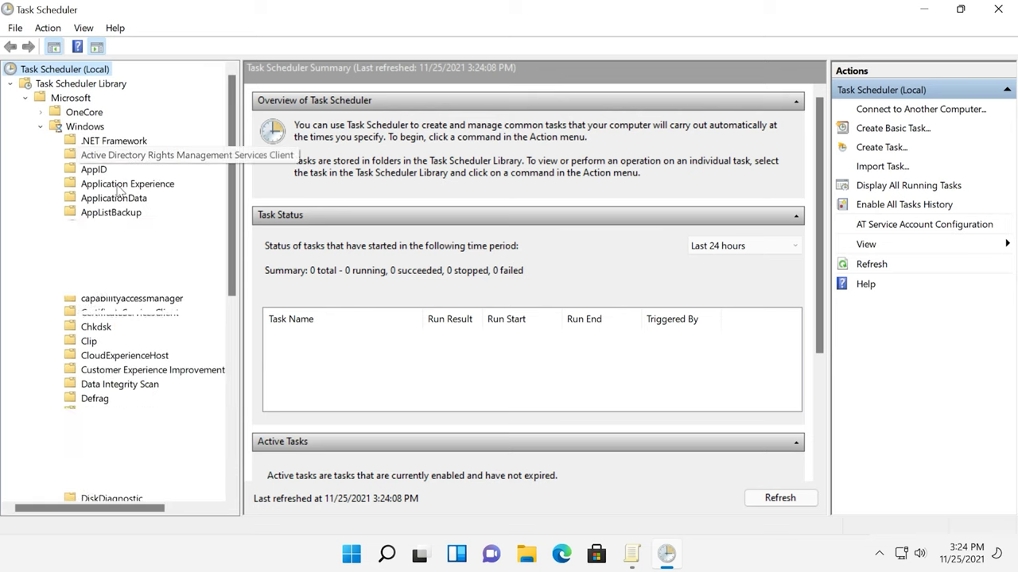
pyautogui.scroll(-8, 155, 286)
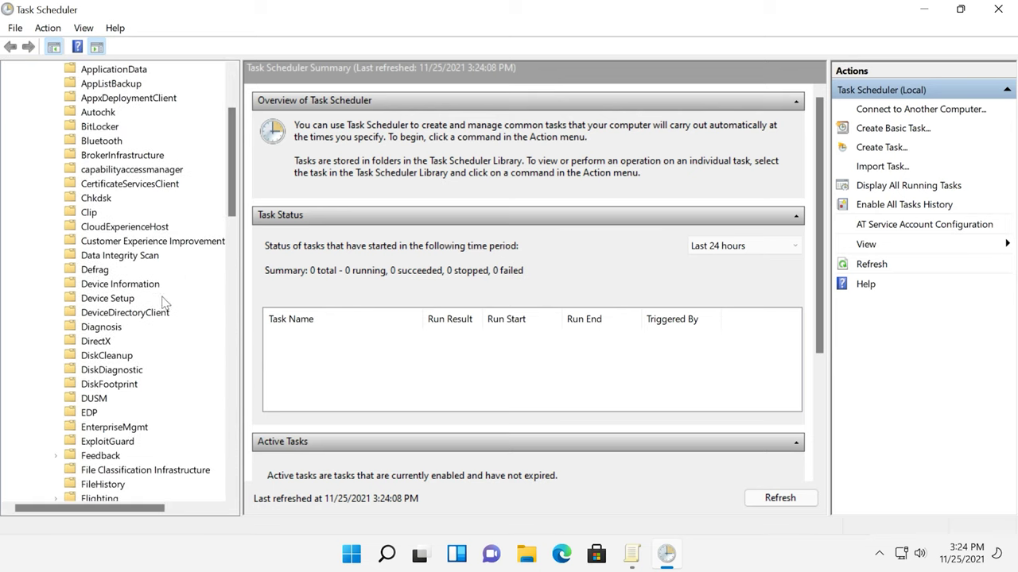
pyautogui.scroll(-4, 155, 347)
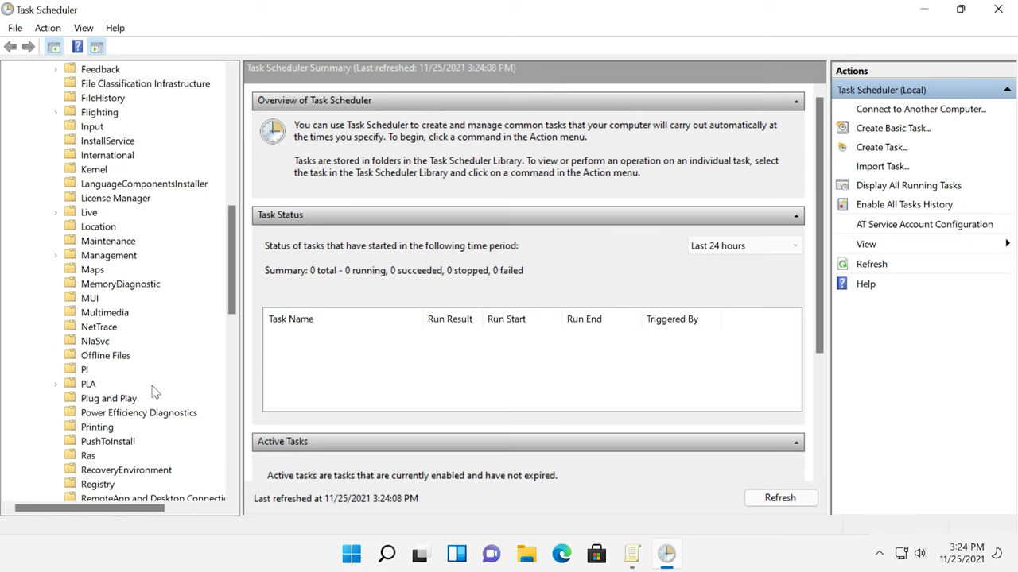
pyautogui.scroll(-9, 154, 404)
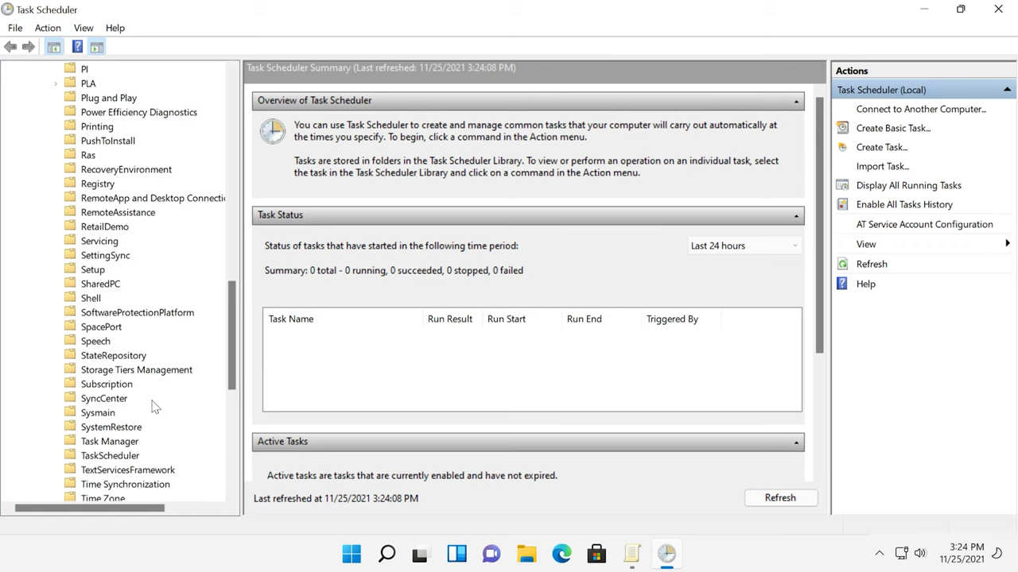
pyautogui.scroll(-3, 155, 407)
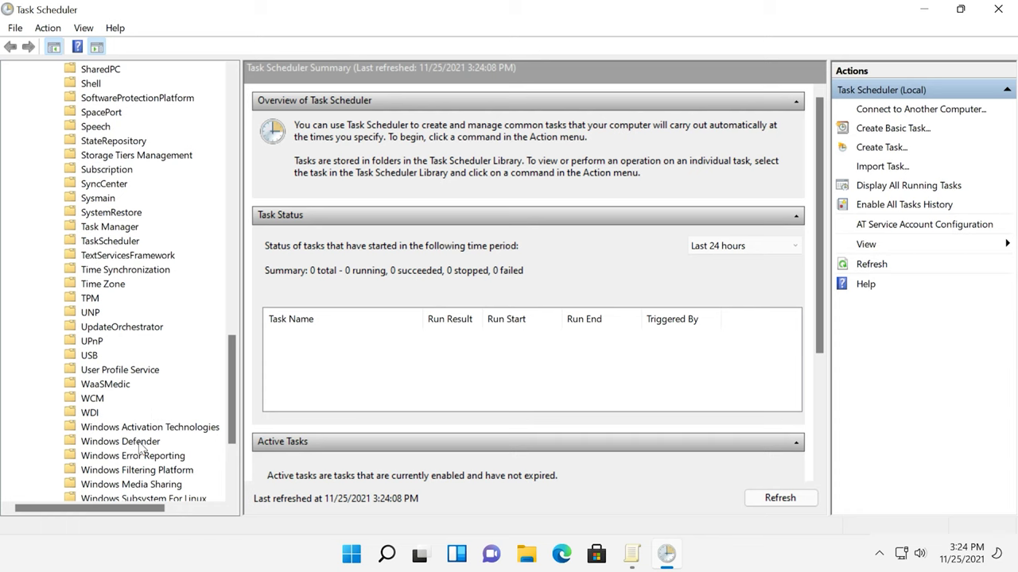
pyautogui.click(140, 445)
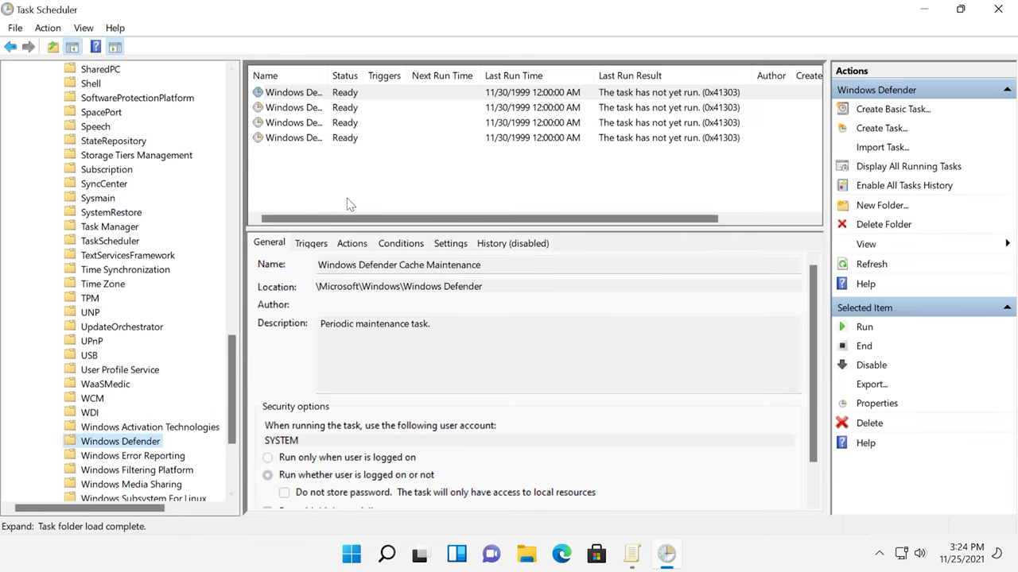
# Look through the four Windows Defender tasks and disable Windows Defender Cache Maintenance and Windows Defender Cleanup
pyautogui.click(345, 93)
pyautogui.click(344, 108)
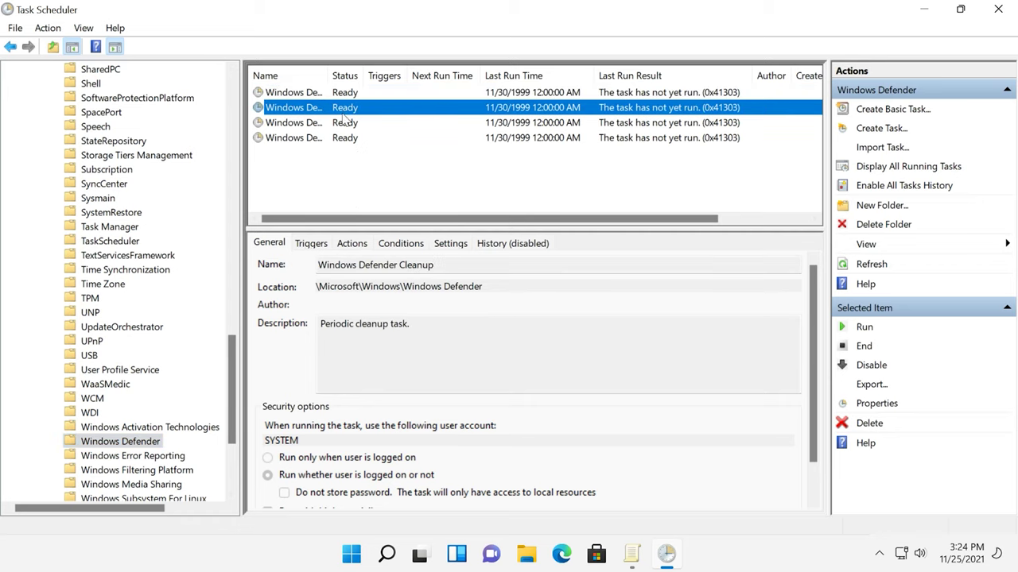
pyautogui.click(344, 124)
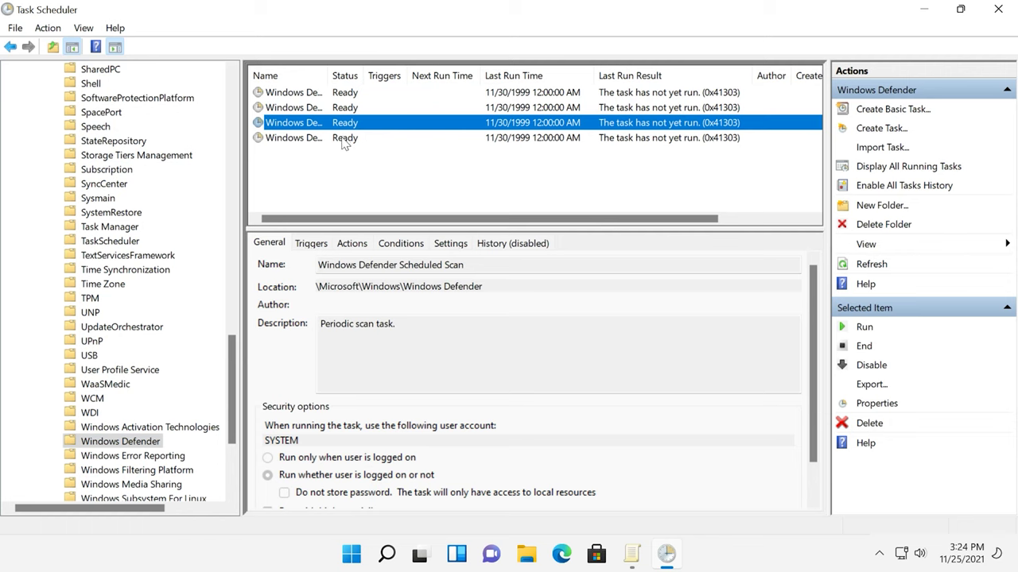
pyautogui.click(343, 140)
pyautogui.click(345, 93)
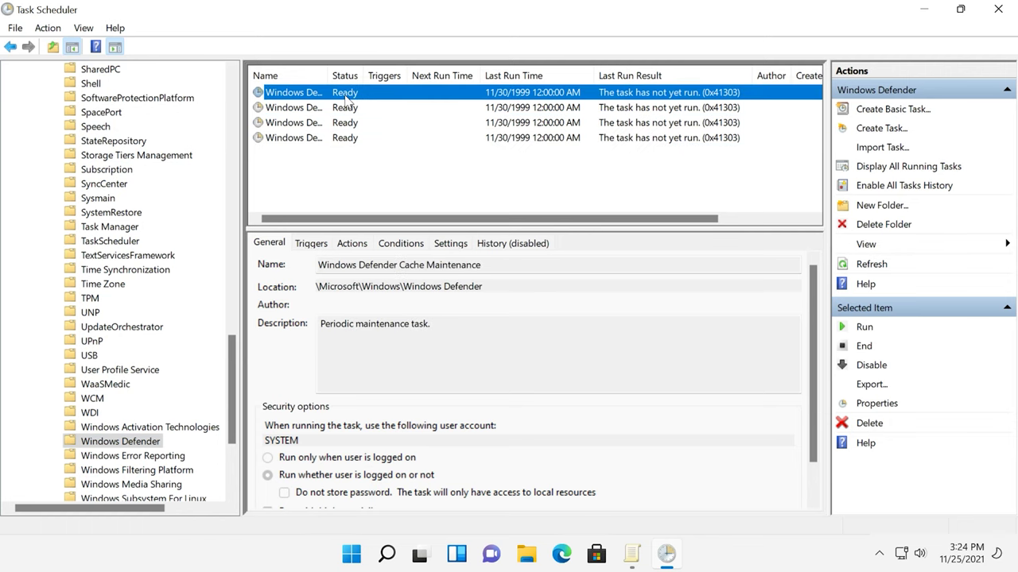
pyautogui.rightClick(345, 97)
pyautogui.click(382, 140)
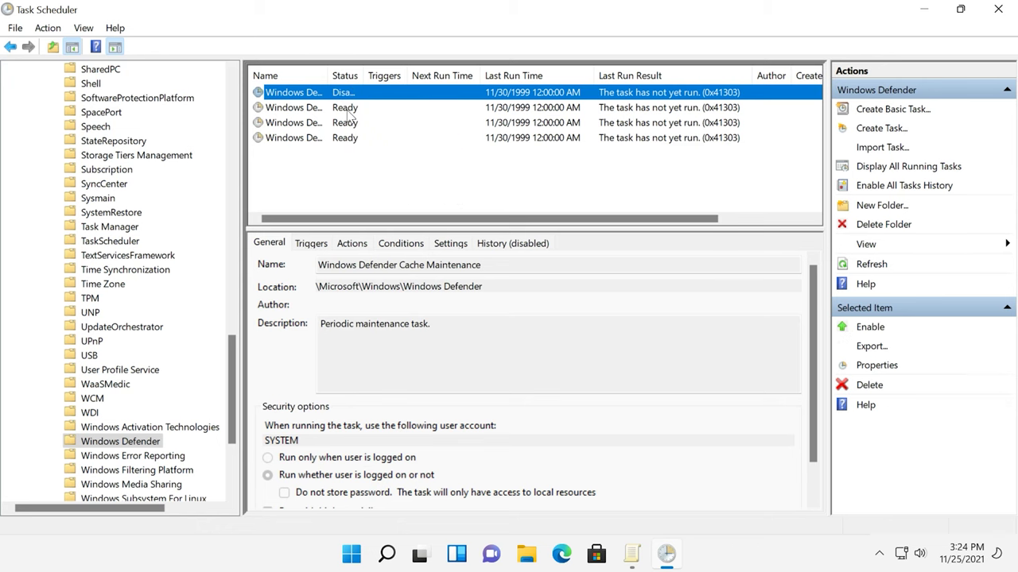
pyautogui.click(347, 111)
pyautogui.rightClick(347, 111)
pyautogui.click(364, 154)
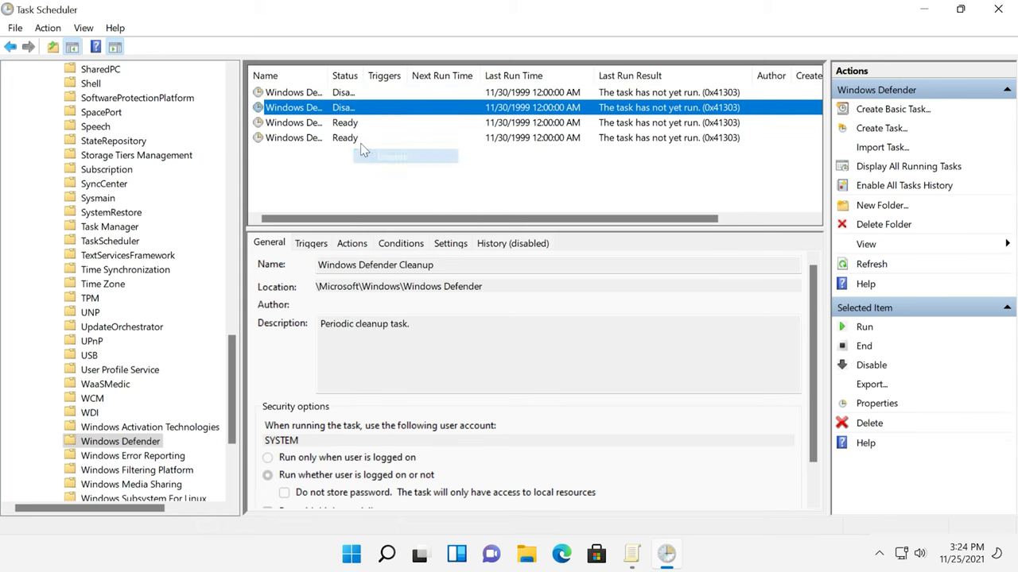
# Disable the Windows Defender Scheduled Scan and Windows Defender Verification tasks
pyautogui.click(345, 125)
pyautogui.rightClick(345, 127)
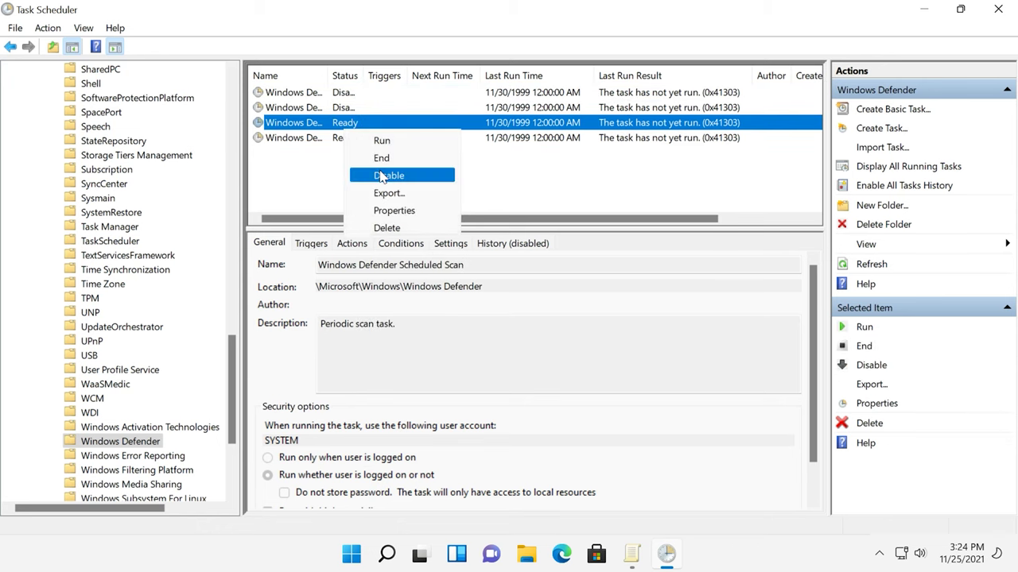
pyautogui.click(381, 177)
pyautogui.click(348, 141)
pyautogui.rightClick(348, 142)
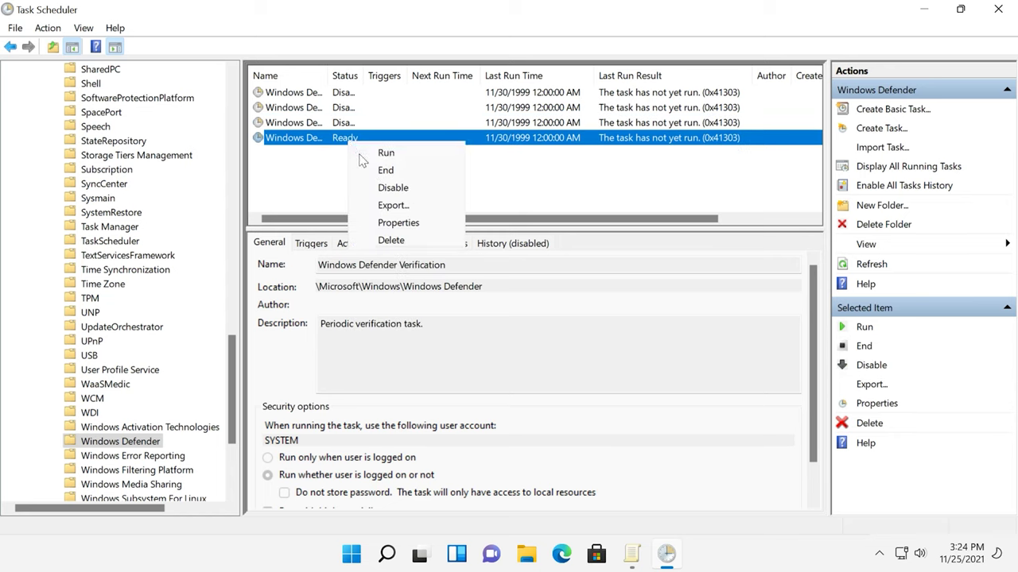
pyautogui.click(384, 188)
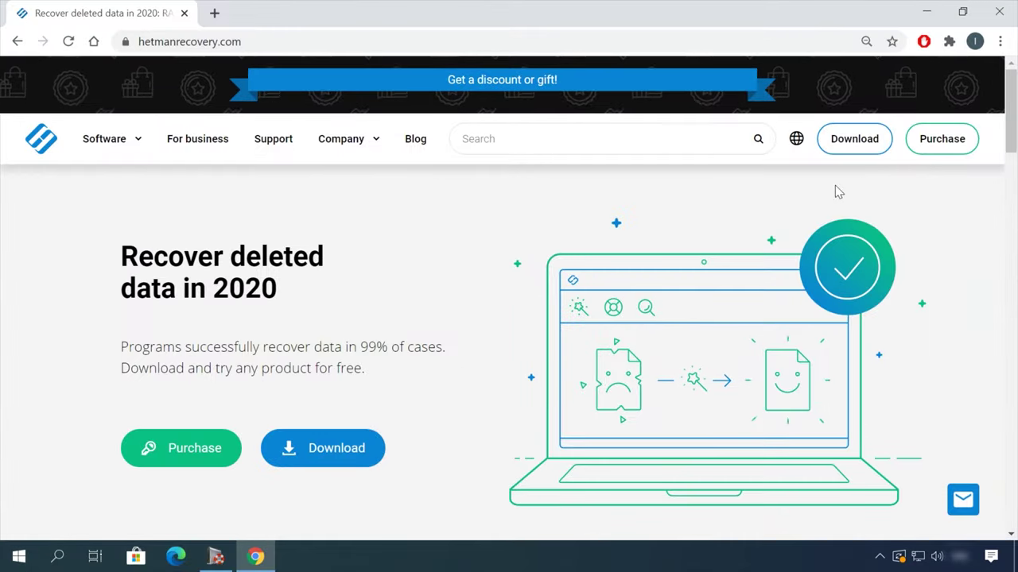
# In the browser, find Hetman Partition Recovery 3.1 among all products on hetmanrecovery.com and download its installation file
pyautogui.scroll(-7, 522, 242)
pyautogui.scroll(-10, 523, 243)
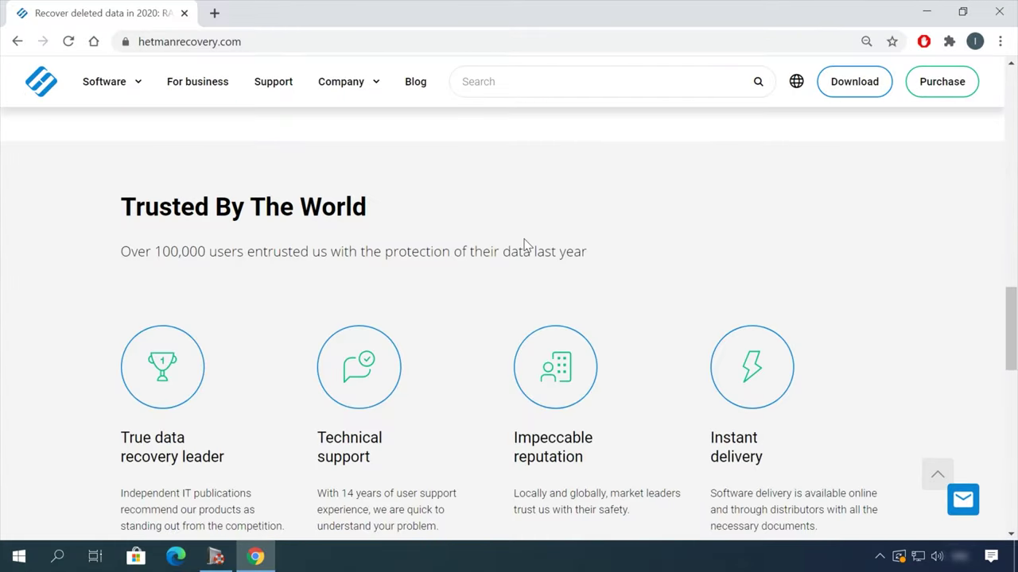
pyautogui.moveTo(136, 140)
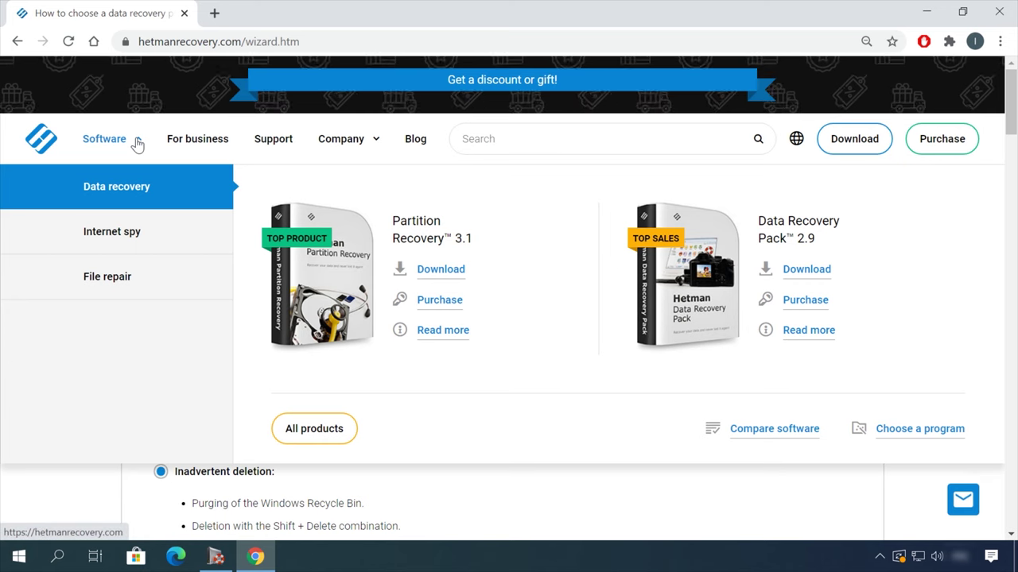
pyautogui.click(332, 439)
pyautogui.scroll(-5, 333, 438)
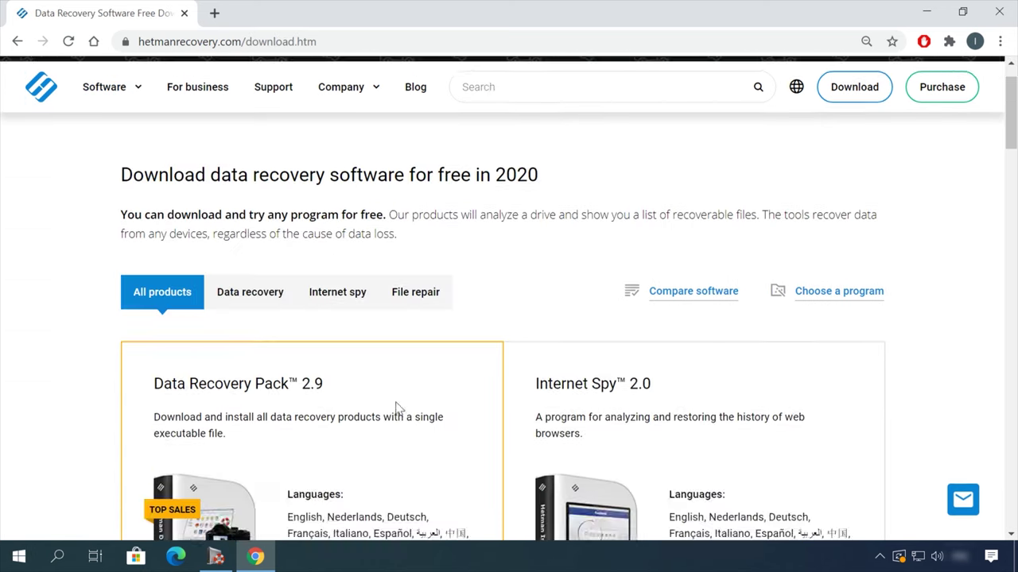
pyautogui.click(206, 475)
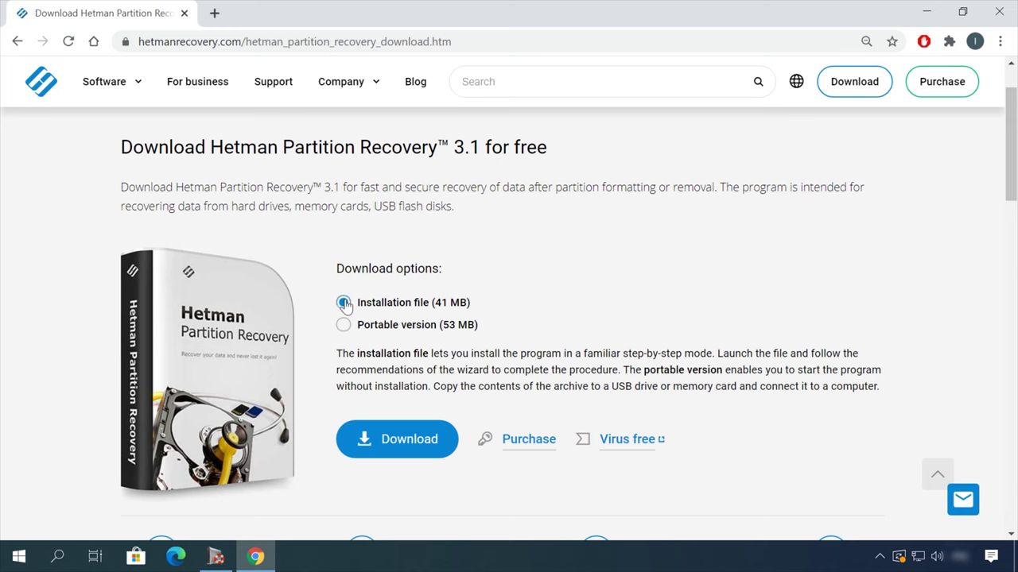
pyautogui.click(403, 450)
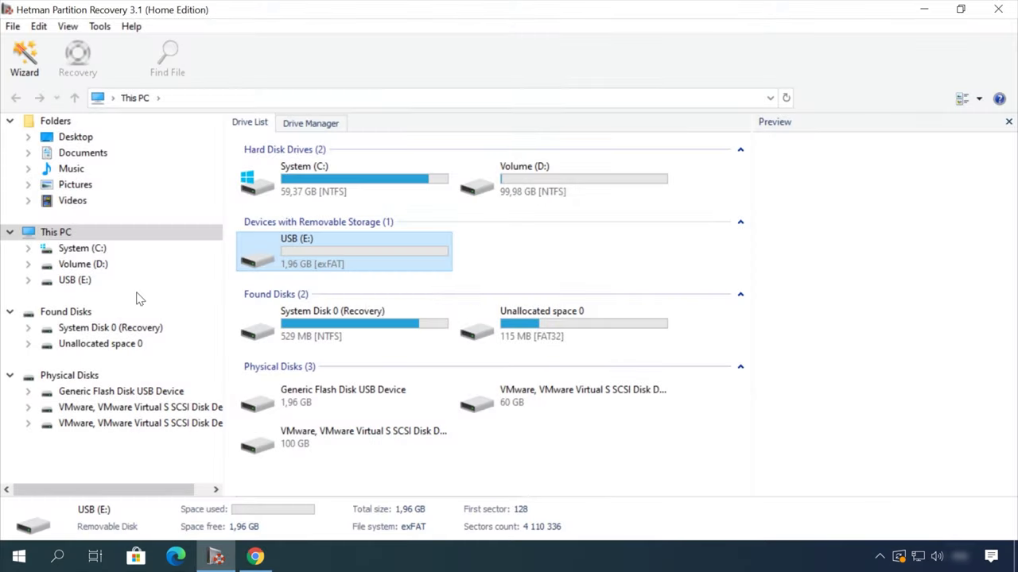
# In Hetman Partition Recovery, run a fast scan of the USB (E:) drive
pyautogui.press('Return')
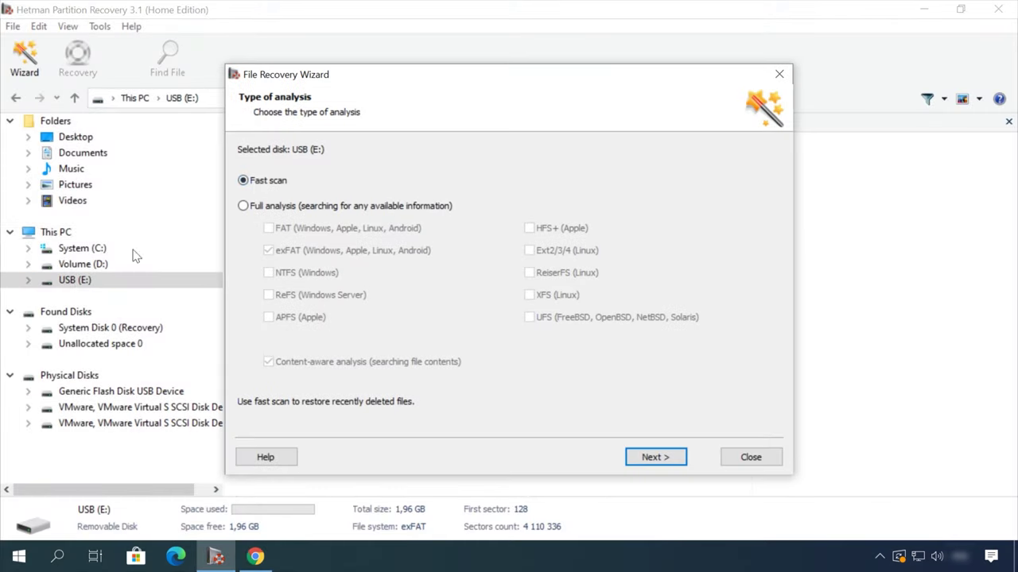
pyautogui.click(655, 457)
pyautogui.click(653, 457)
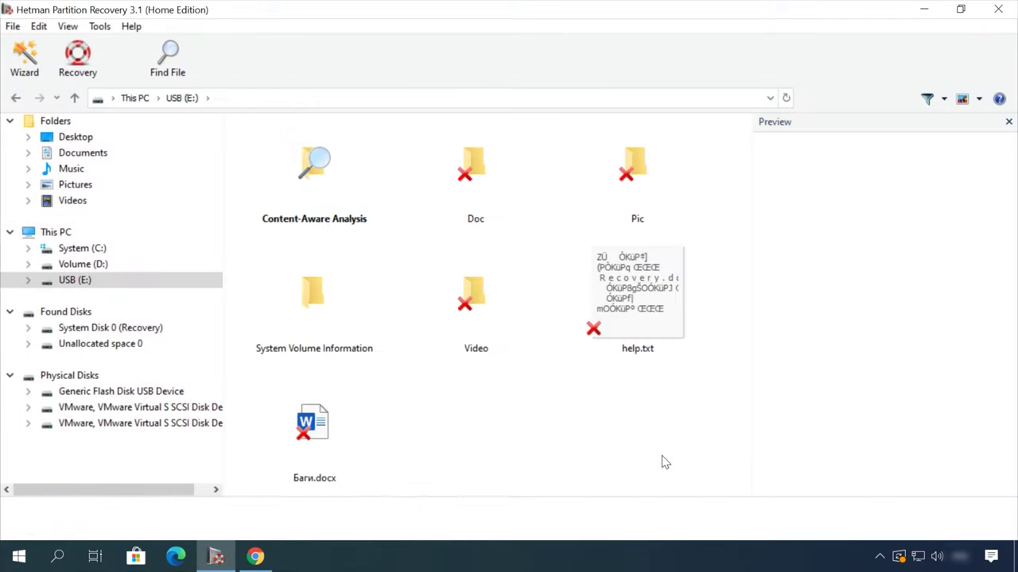
# Preview the deleted video Earth - 2611.mp4 in the USB drive's Video folder and recover it to the hard disk
pyautogui.doubleClick(474, 170)
pyautogui.click(474, 170)
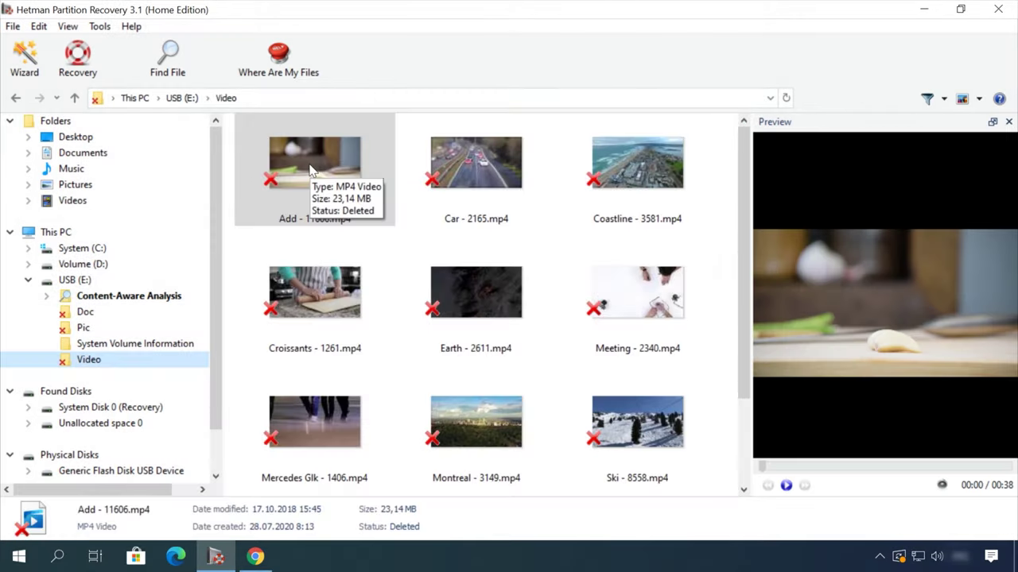
pyautogui.click(439, 291)
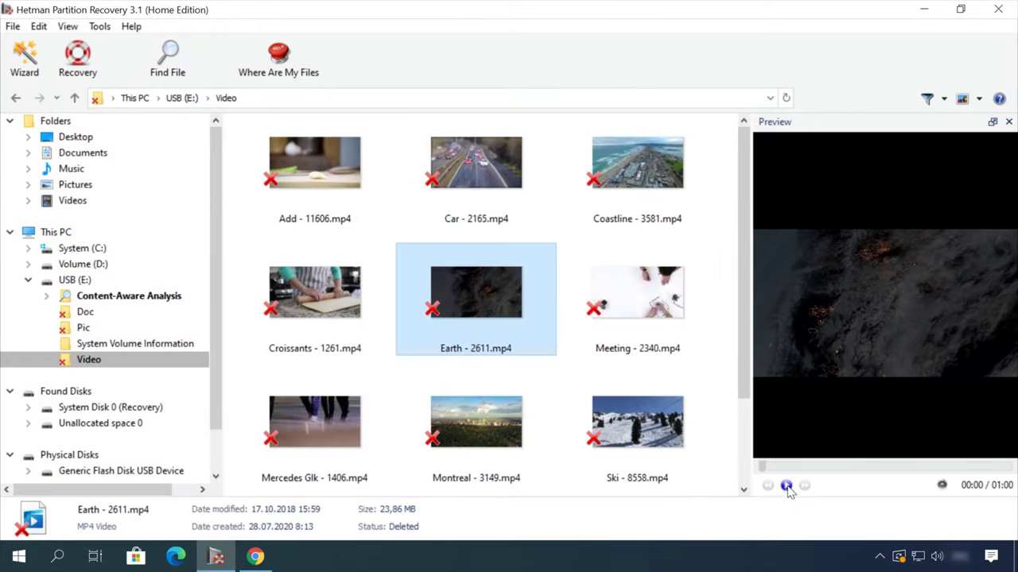
pyautogui.moveTo(817, 469); pyautogui.dragTo(884, 469)
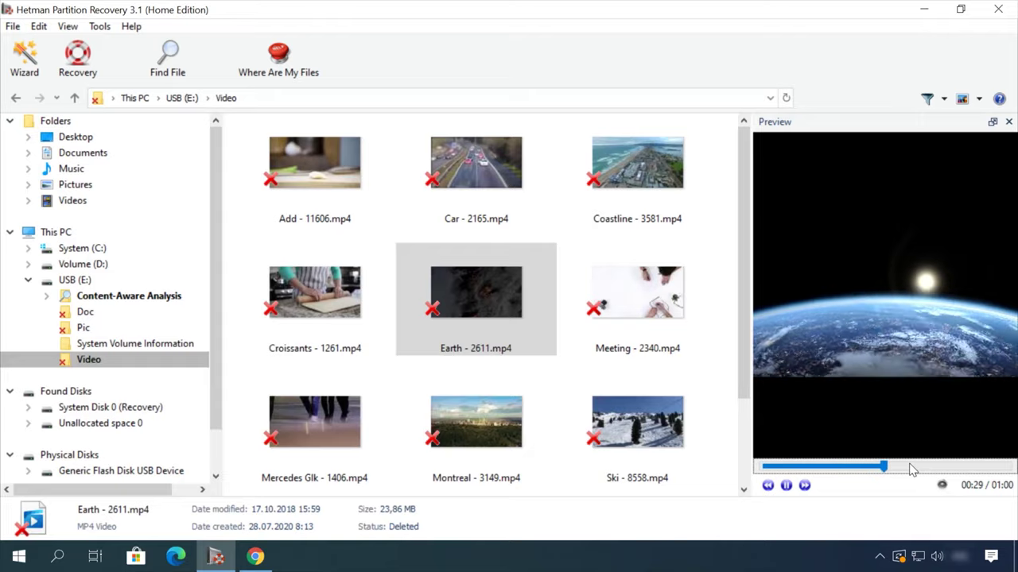
pyautogui.rightClick(510, 288)
pyautogui.click(538, 296)
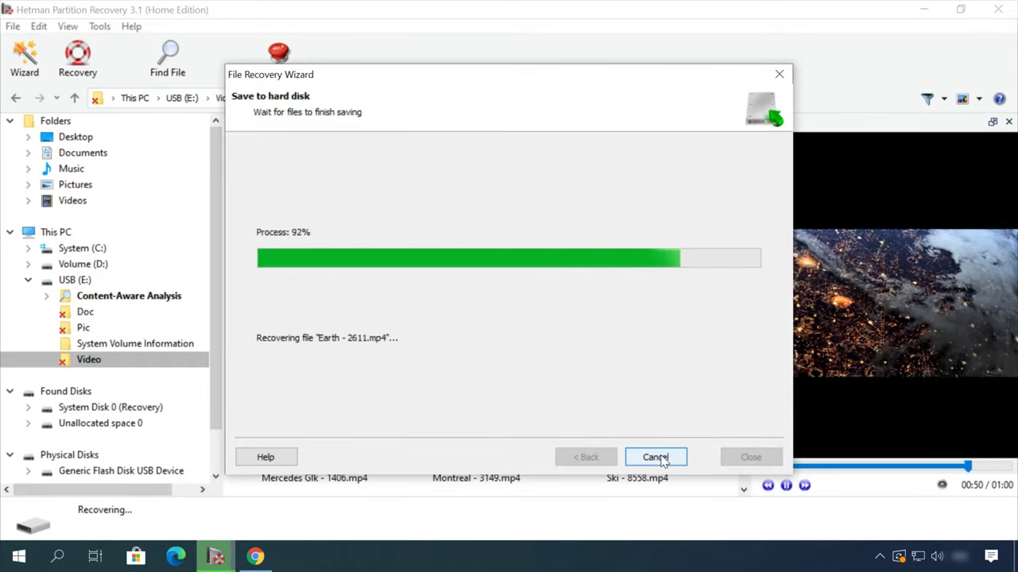
# In the browser, open the Hetman blog article on removing files safely from an HDD or SSD in Windows 10 and read through it
pyautogui.click(416, 83)
pyautogui.scroll(-12, 95, 384)
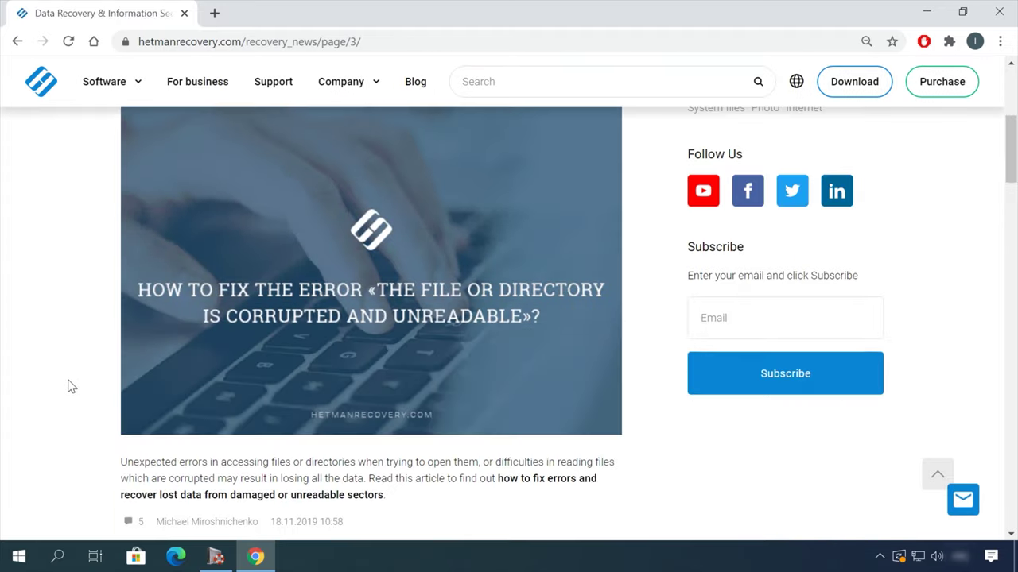
pyautogui.scroll(-7, 79, 379)
pyautogui.click(461, 123)
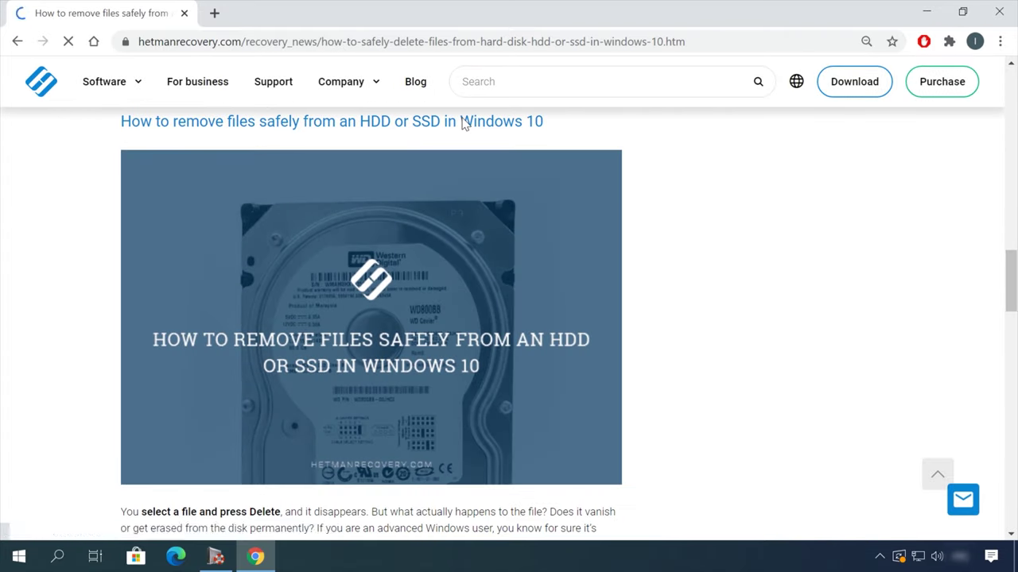
pyautogui.scroll(-5, 627, 309)
pyautogui.scroll(-10, 636, 309)
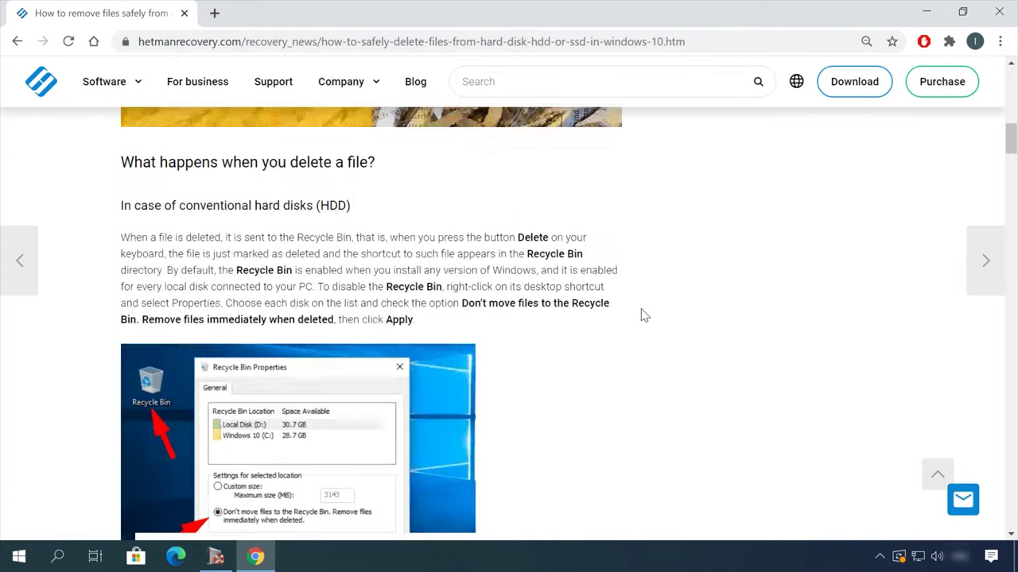
pyautogui.scroll(-20, 644, 316)
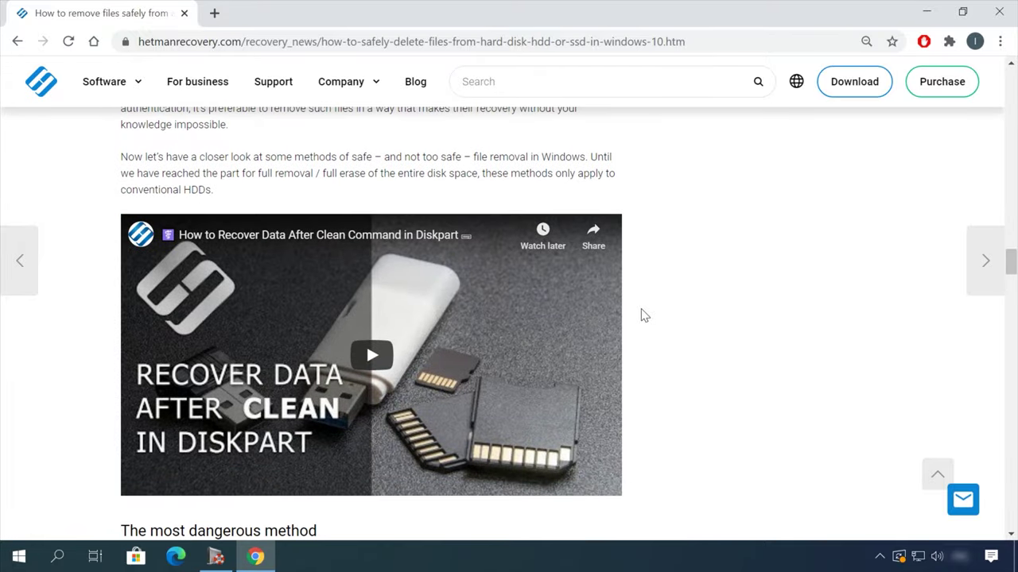
# Open the website's contact option and write "Hi" as the message
pyautogui.click(962, 499)
pyautogui.click(851, 357)
pyautogui.click(852, 395)
pyautogui.write('Hi')
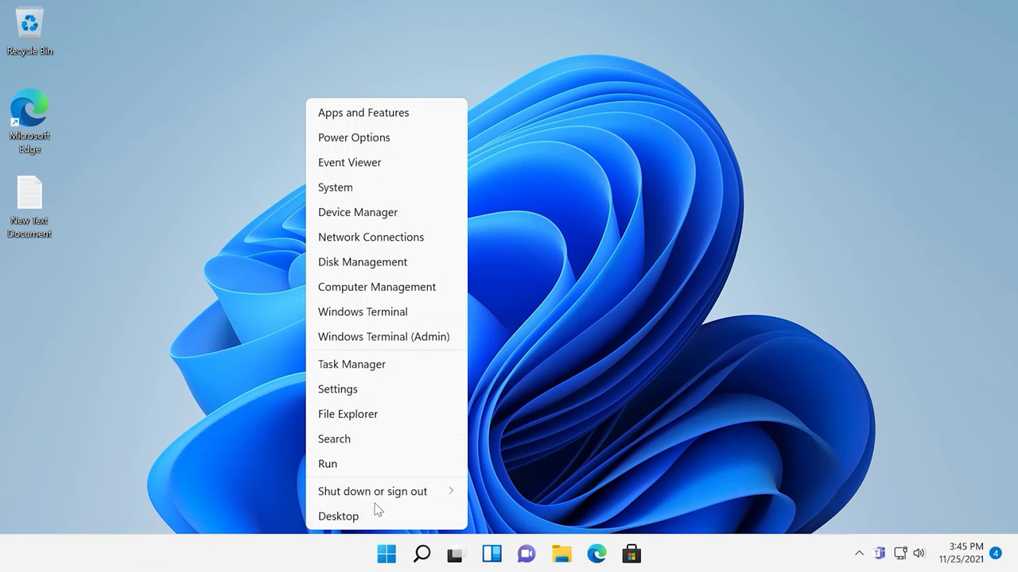
# Launch the Registry Editor by running regedit and allow it to make changes to the device
pyautogui.click(350, 466)
pyautogui.write('re')
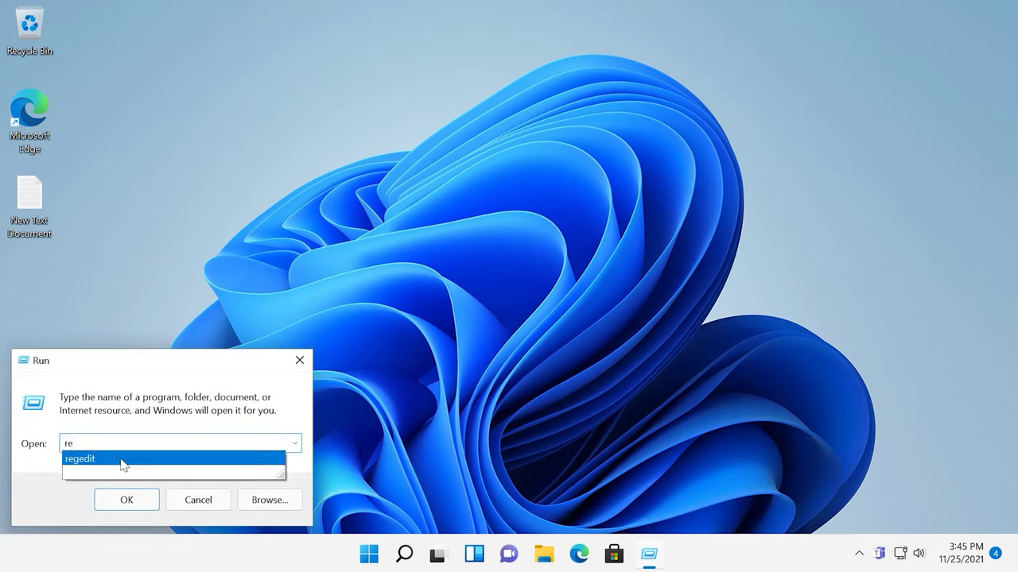
pyautogui.click(123, 459)
pyautogui.click(127, 498)
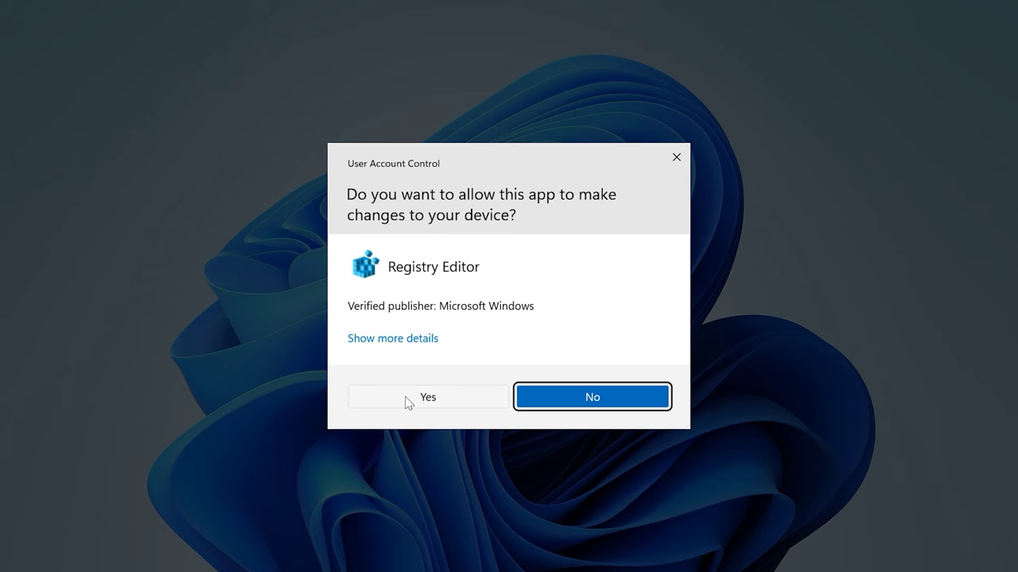
pyautogui.click(407, 402)
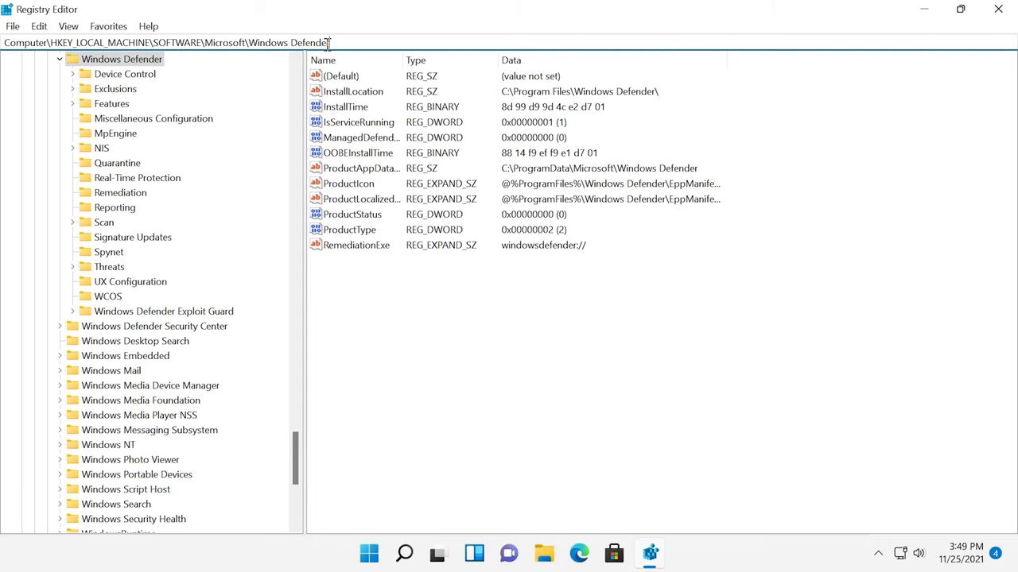
# Change the owner of the HKEY_LOCAL_MACHINE\SOFTWARE\Microsoft\Windows Defender key to the Administrators group in its advanced permissions
pyautogui.rightClick(153, 65)
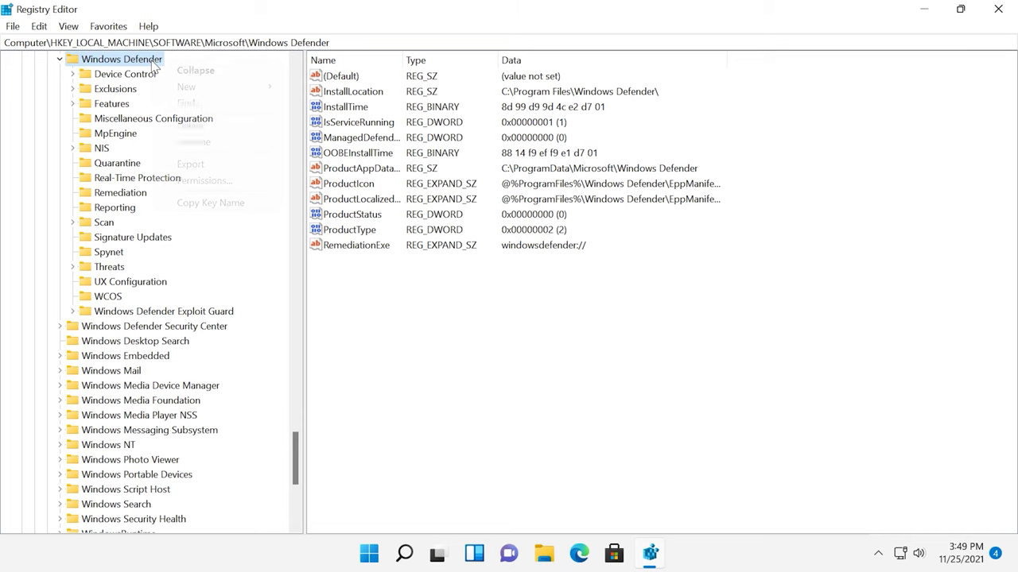
pyautogui.click(205, 181)
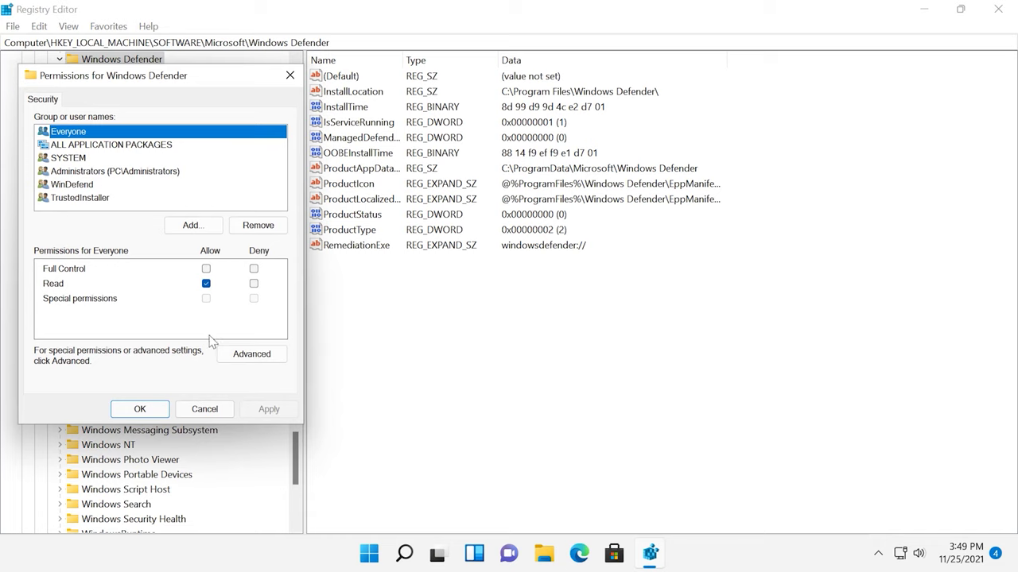
pyautogui.click(235, 357)
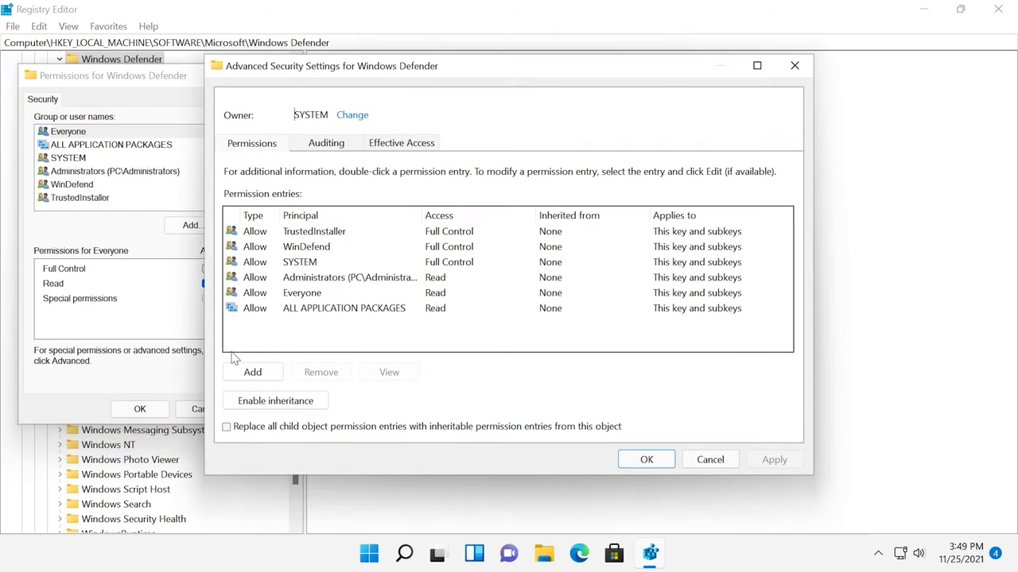
pyautogui.click(350, 116)
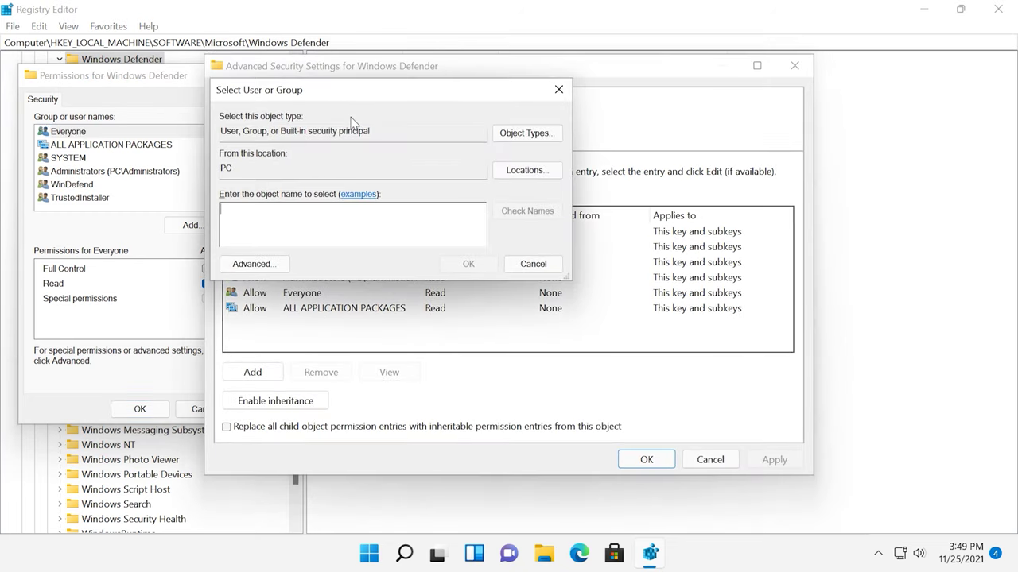
pyautogui.click(262, 265)
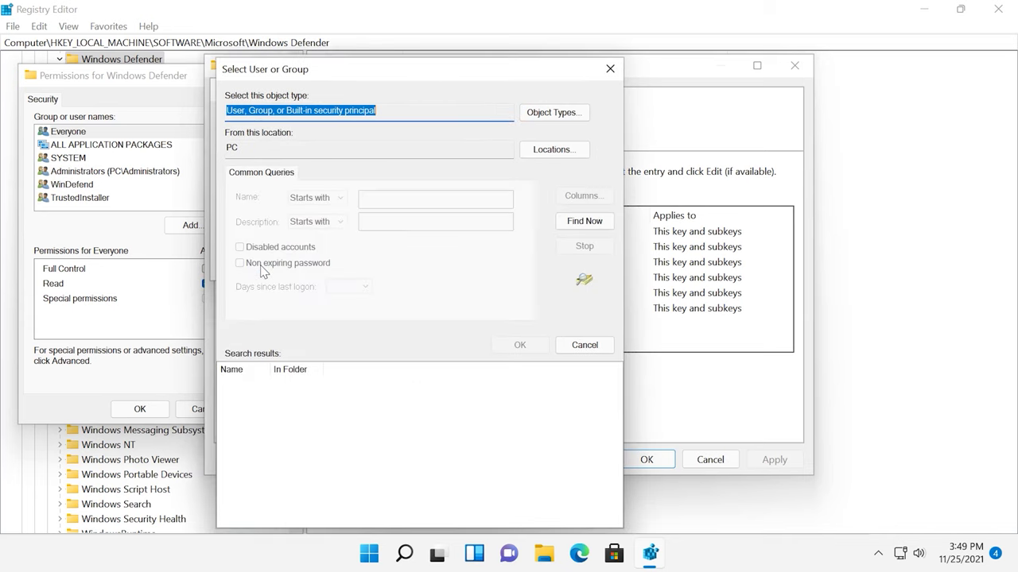
pyautogui.click(569, 225)
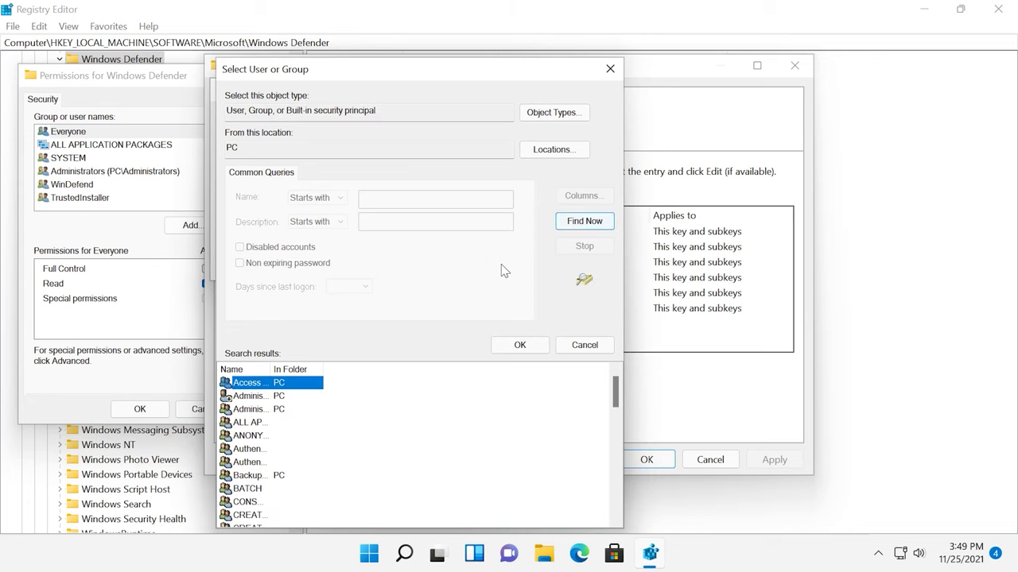
pyautogui.click(251, 397)
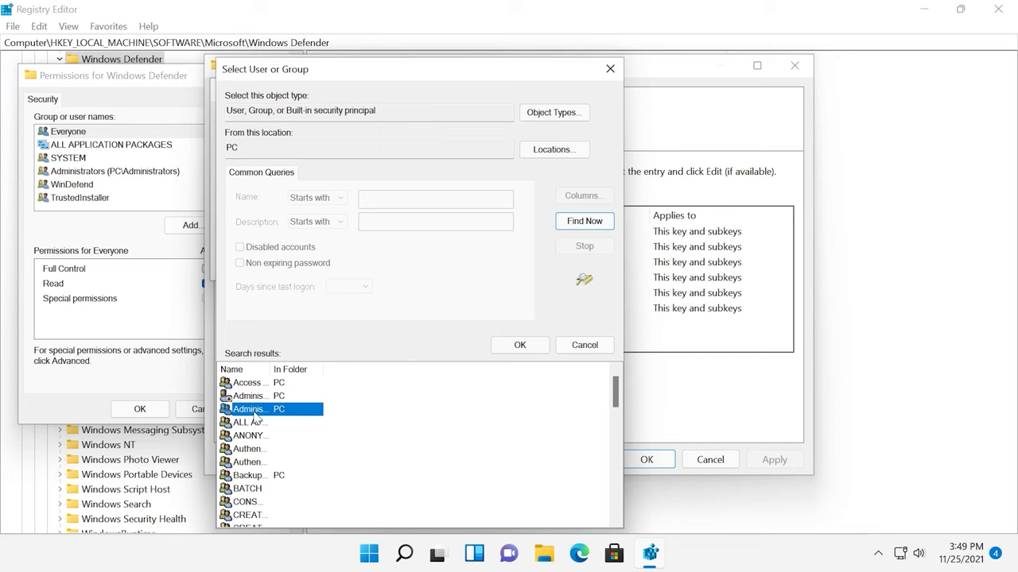
pyautogui.click(517, 345)
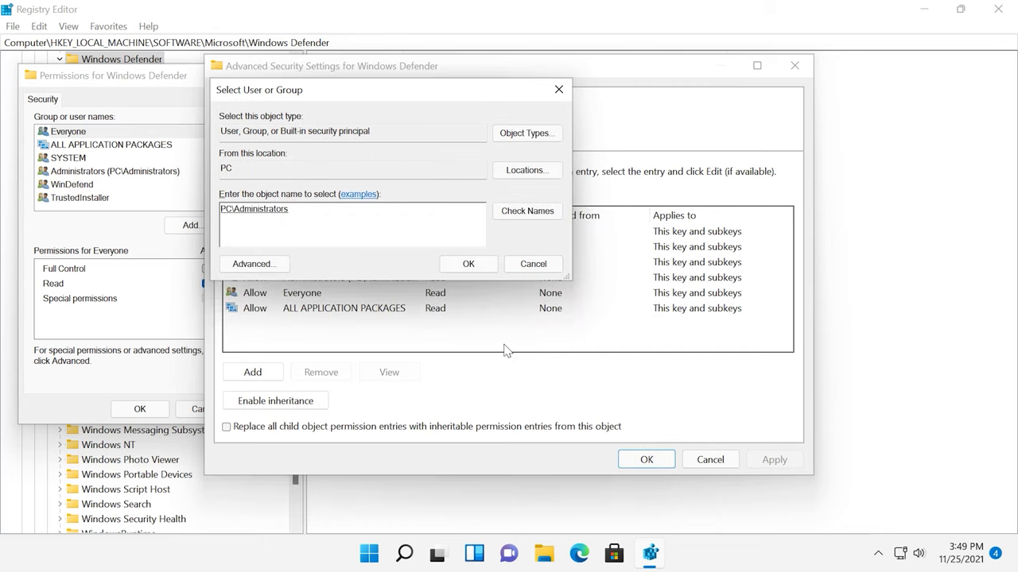
pyautogui.click(468, 264)
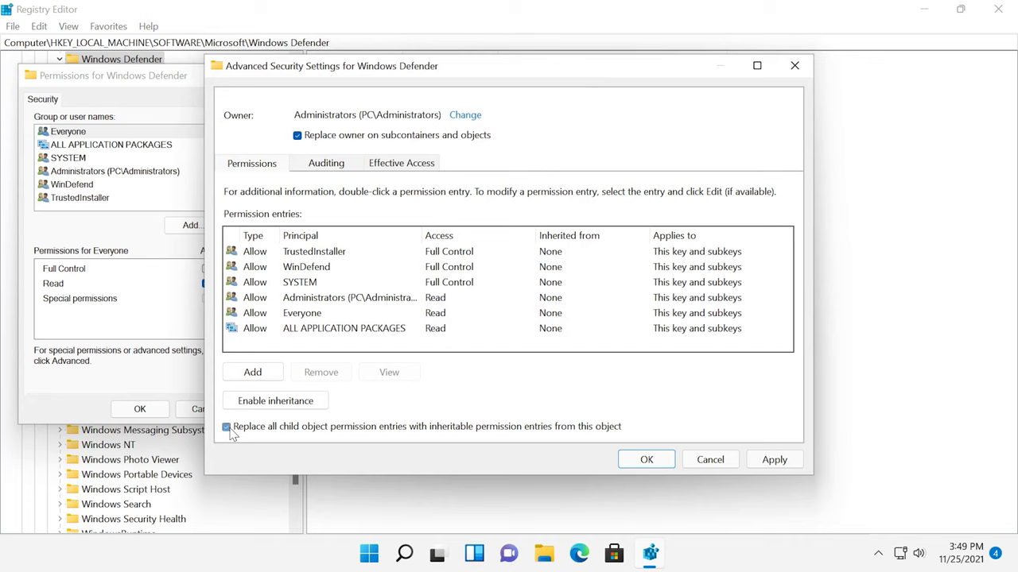
# Apply the Windows Defender key's new owner to subcontainers and replace all child object permission entries with inheritable ones
pyautogui.click(760, 466)
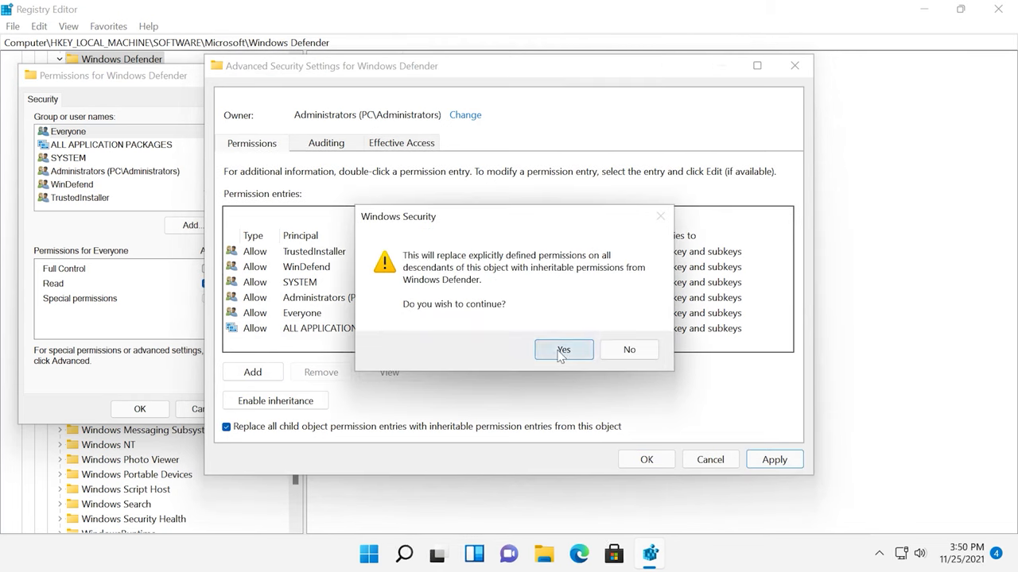
pyautogui.click(561, 351)
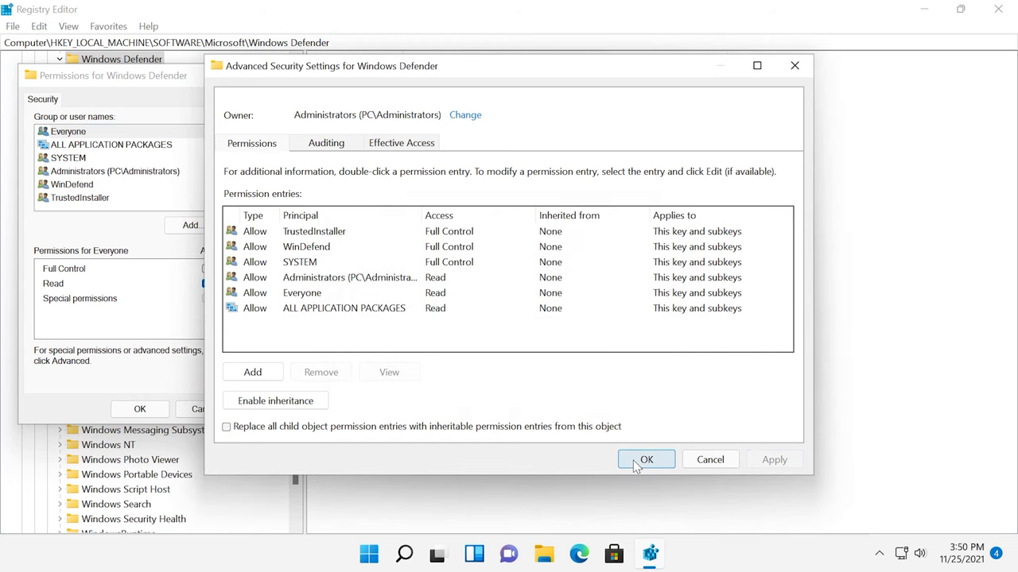
pyautogui.click(644, 460)
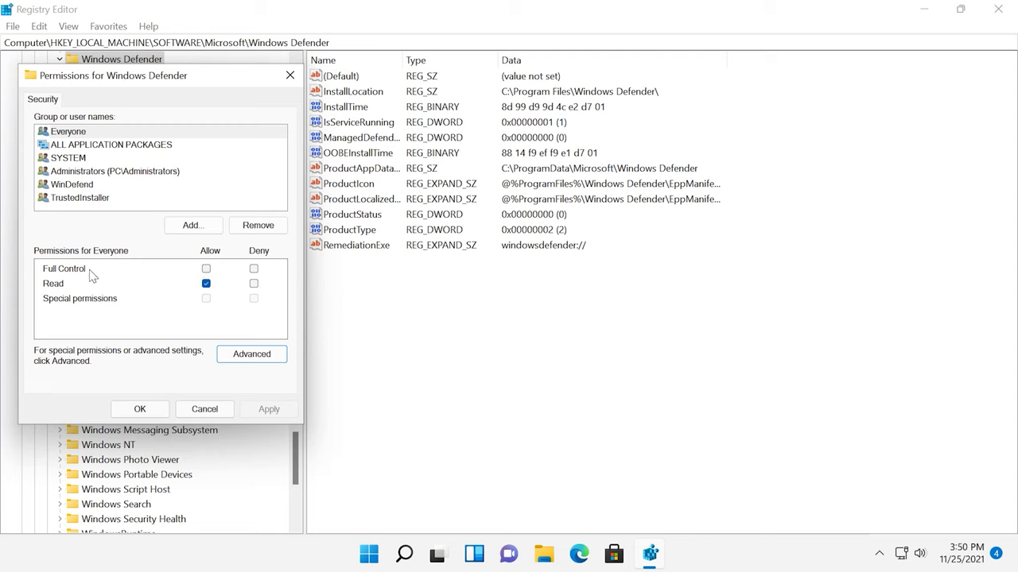
# Allow Full Control for Everyone on the Windows Defender key and apply the permissions
pyautogui.click(207, 272)
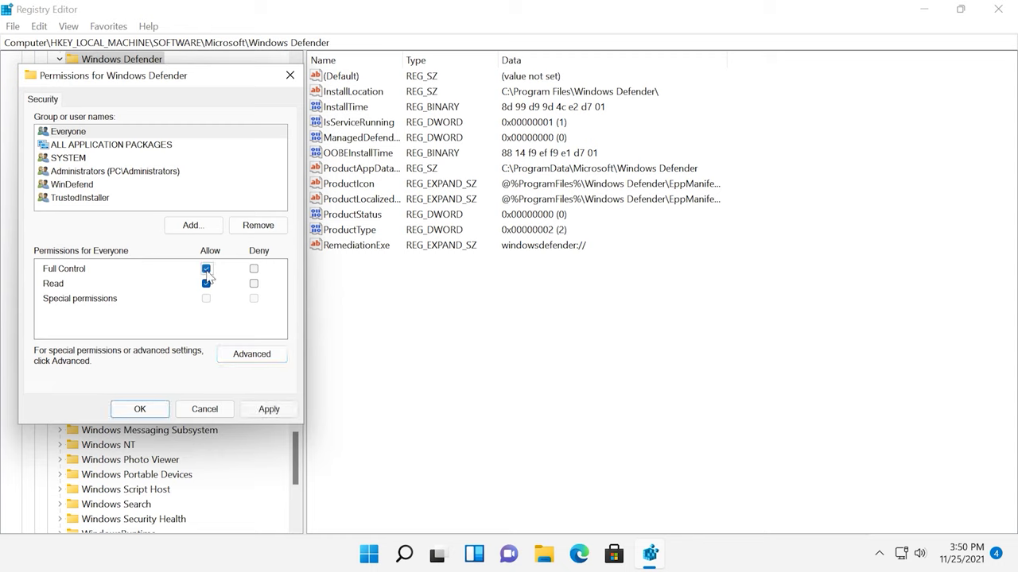
pyautogui.click(268, 410)
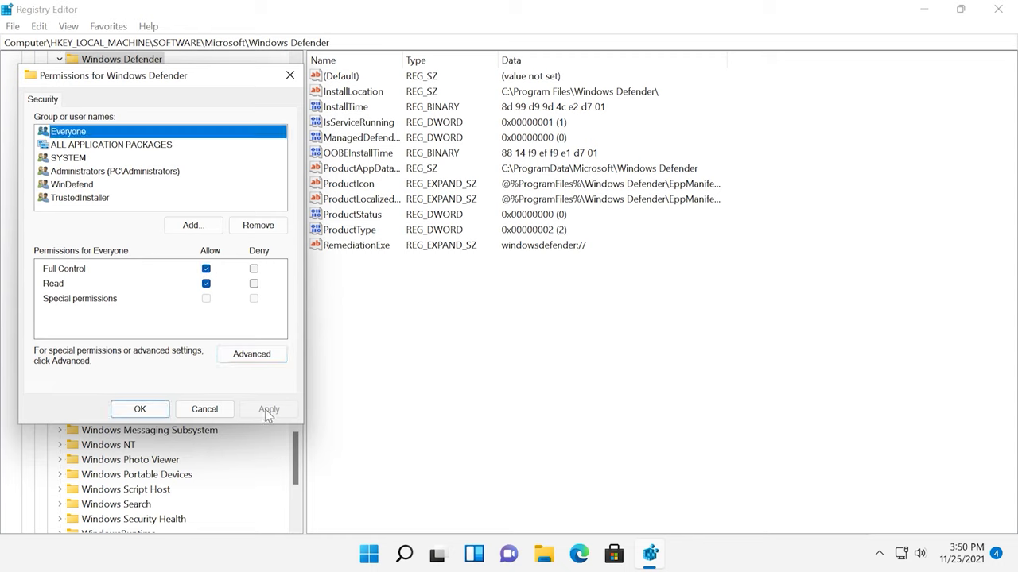
pyautogui.click(155, 415)
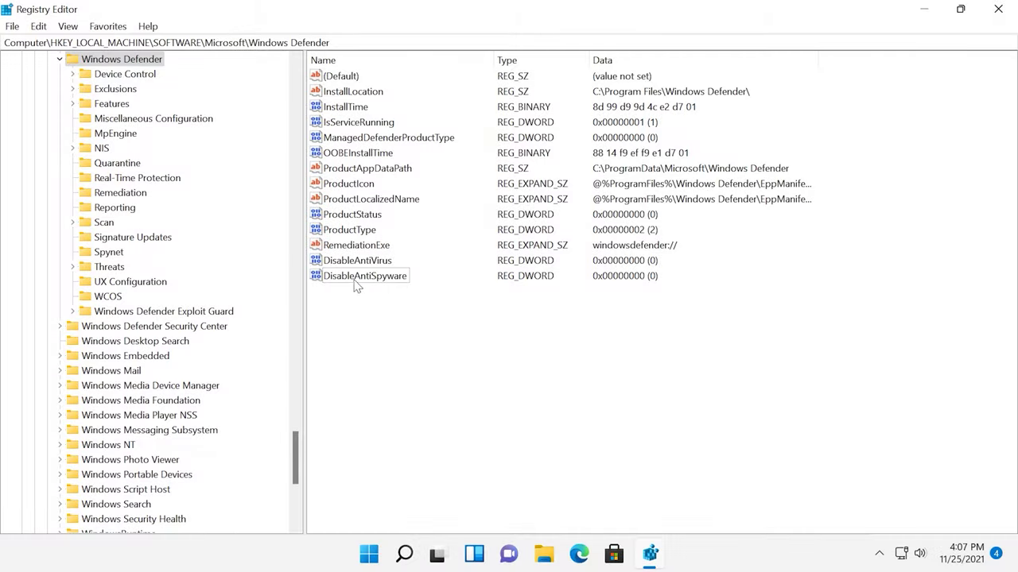
# Create a DWORD (32-bit) value named ServiceStartStates in the Windows Defender key
pyautogui.click(362, 262)
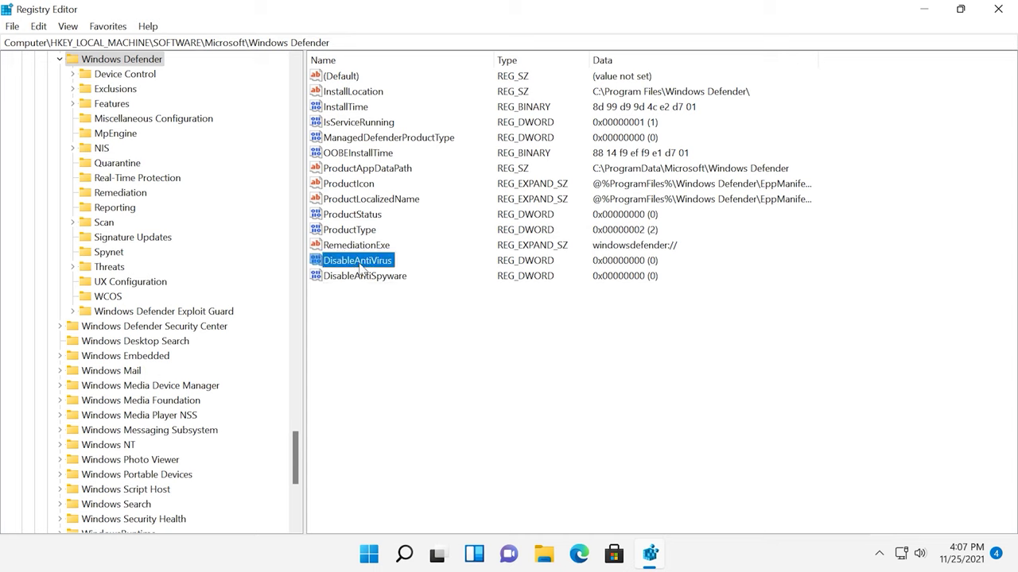
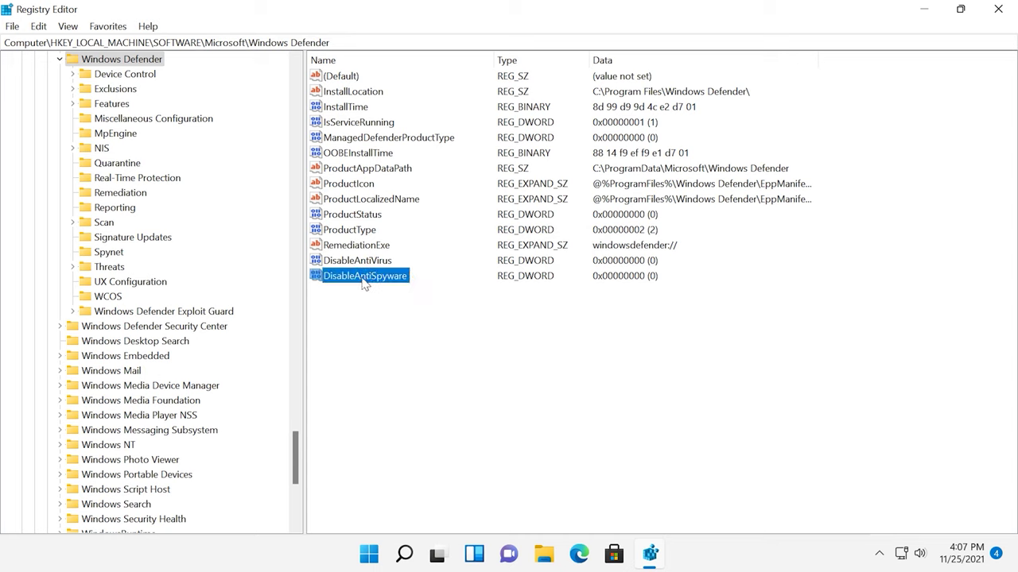
pyautogui.rightClick(376, 345)
pyautogui.moveTo(407, 348)
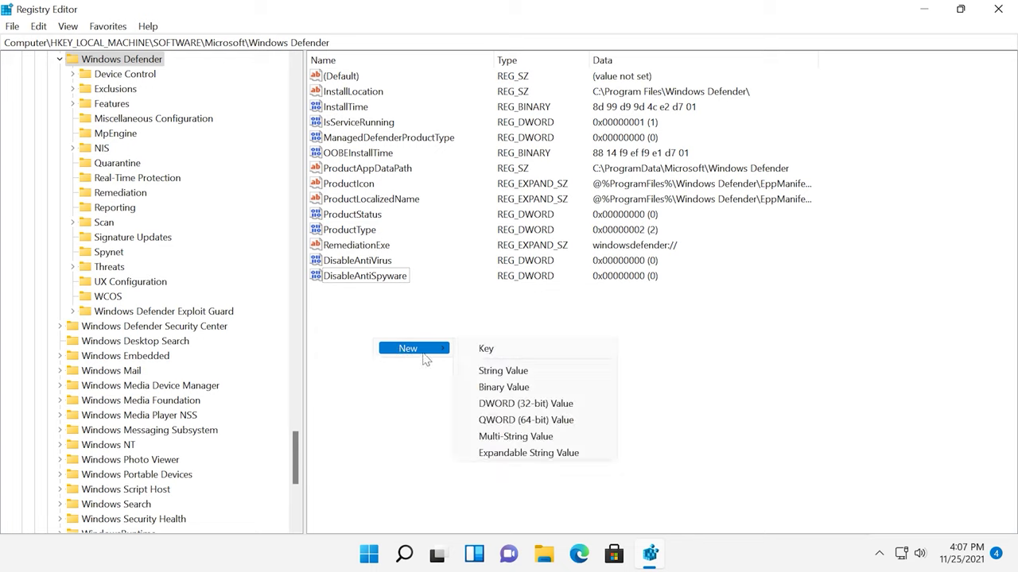
pyautogui.click(528, 405)
pyautogui.write('ServiceStartStates')
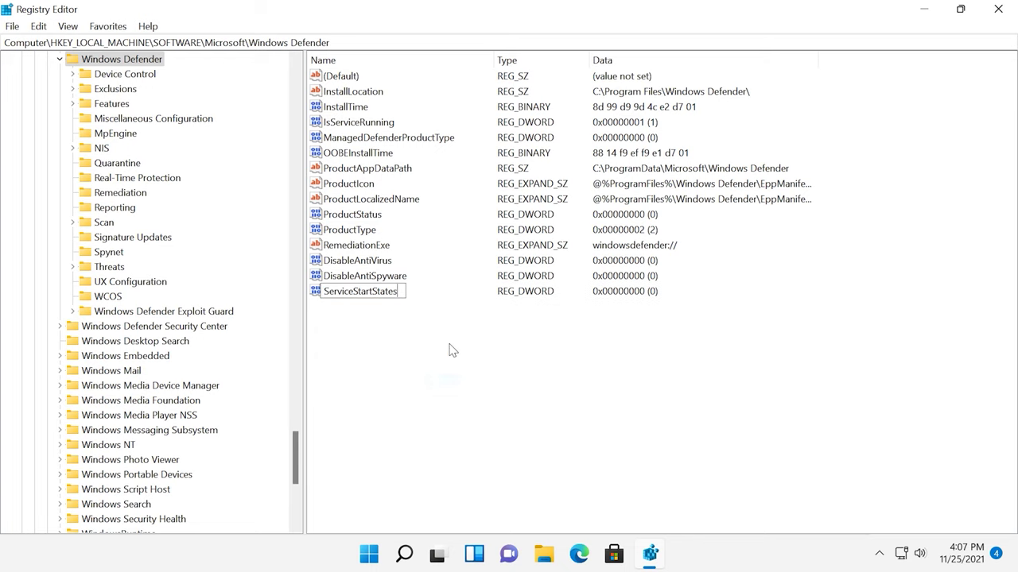
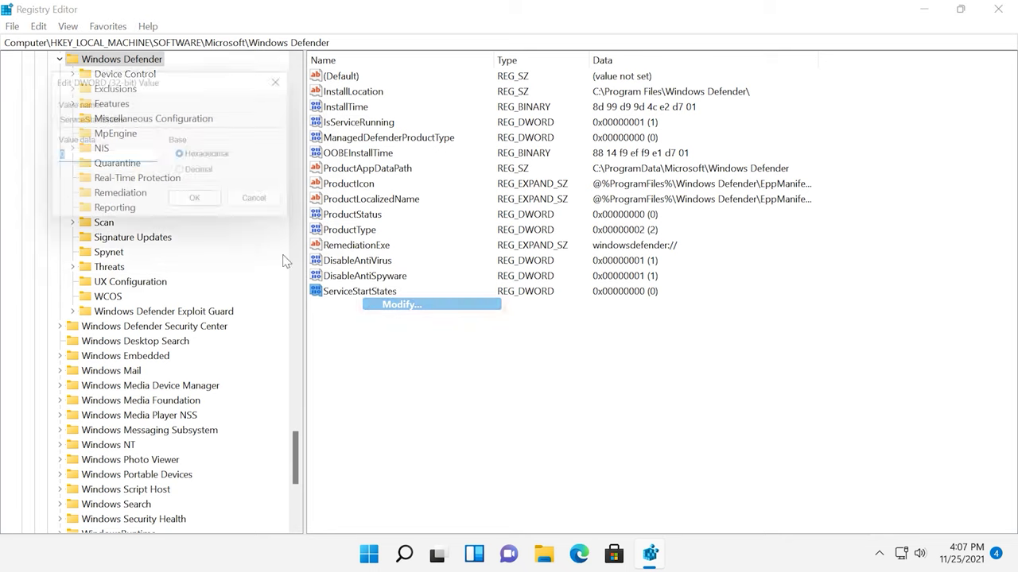
# Set the ServiceStartStates value data to 1 and close the Registry Editor
pyautogui.click(199, 207)
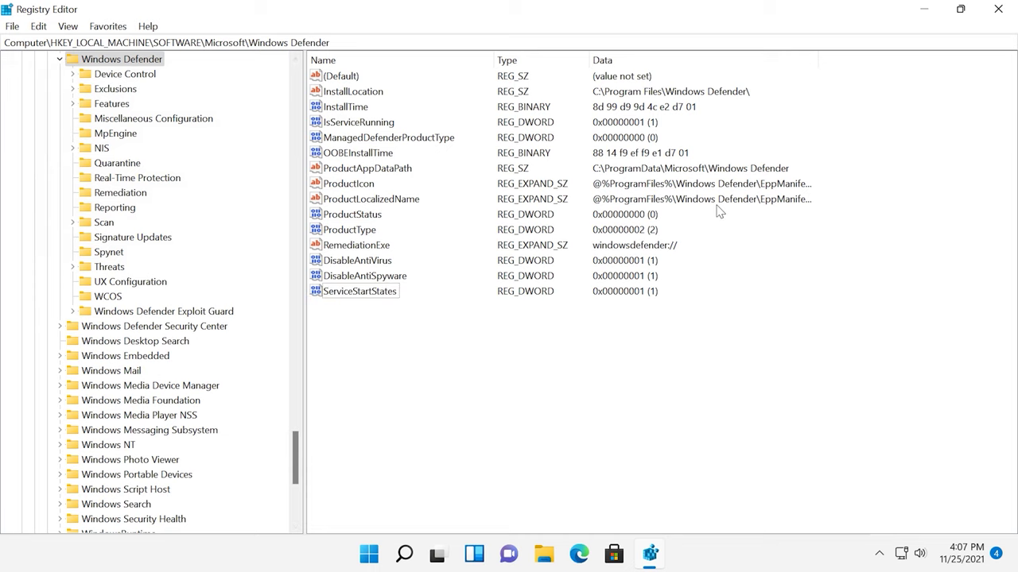
pyautogui.click(994, 15)
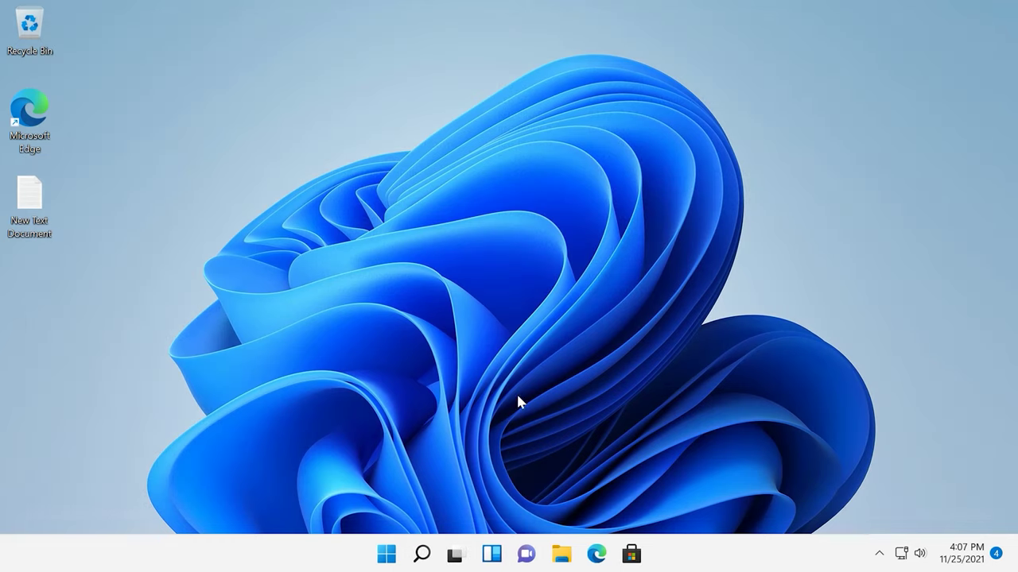
pyautogui.click(390, 547)
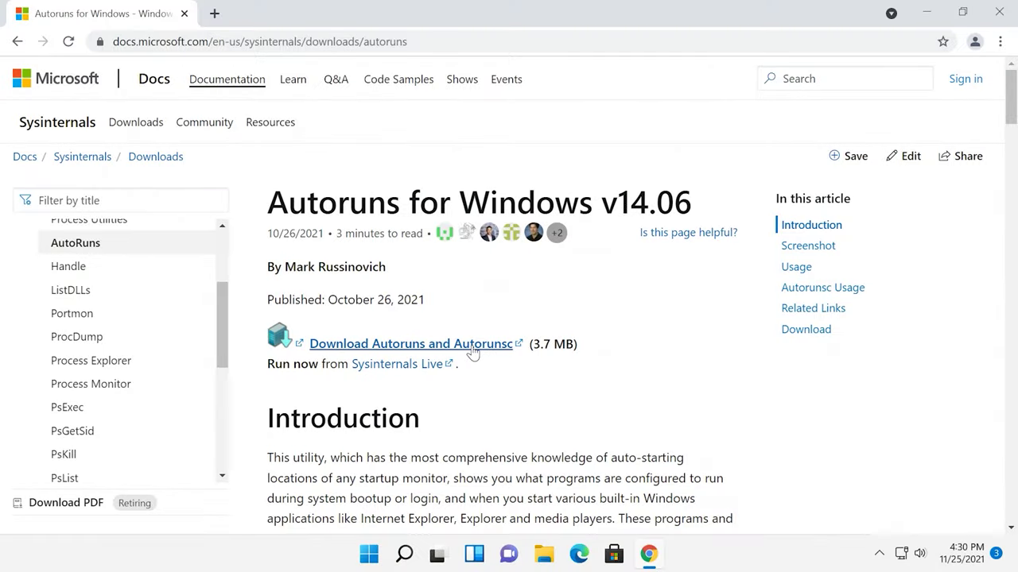
# Download Autoruns and Autorunsc from the Sysinternals page in the browser and open the downloaded Autoruns.zip
pyautogui.click(473, 352)
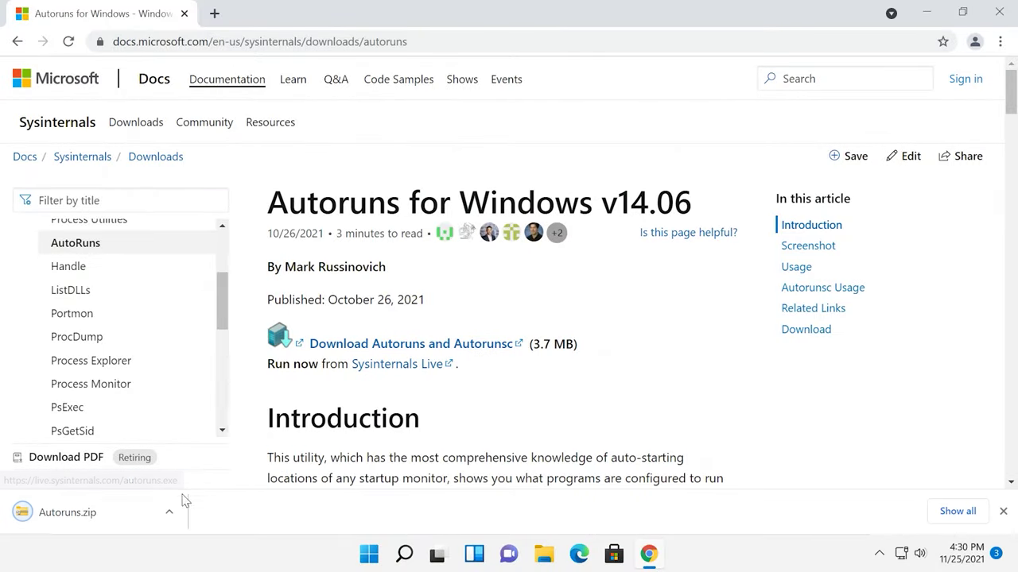
pyautogui.click(114, 515)
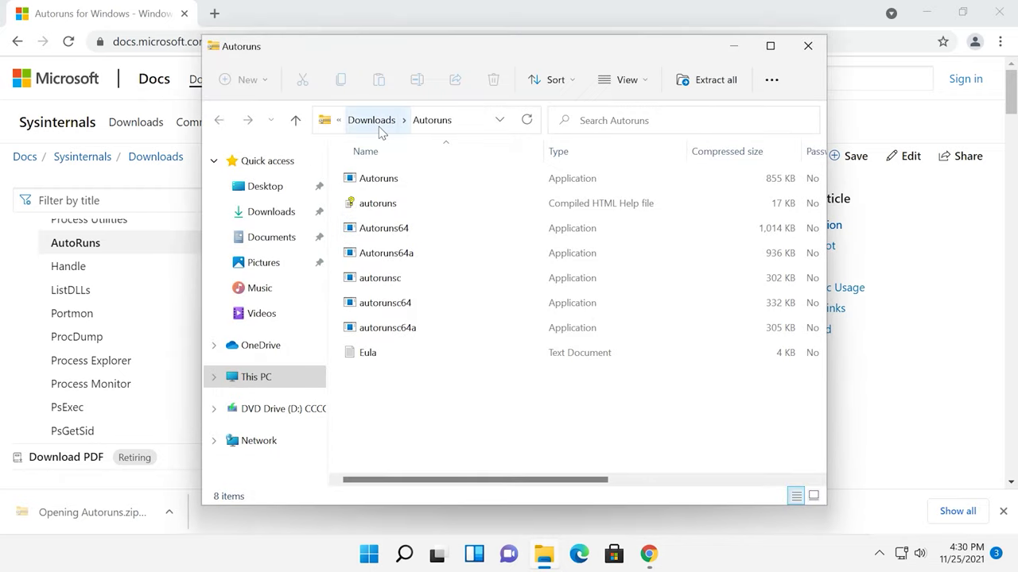
# Extract the downloaded Autoruns archive into the Autoruns folder on the Desktop and close the extracted folder
pyautogui.click(378, 126)
pyautogui.rightClick(391, 202)
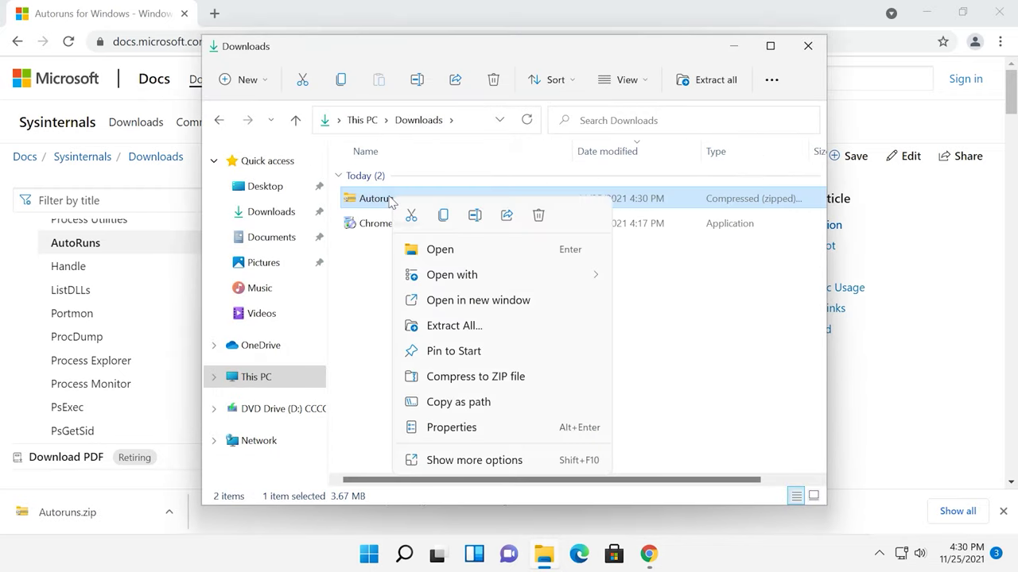
pyautogui.click(454, 326)
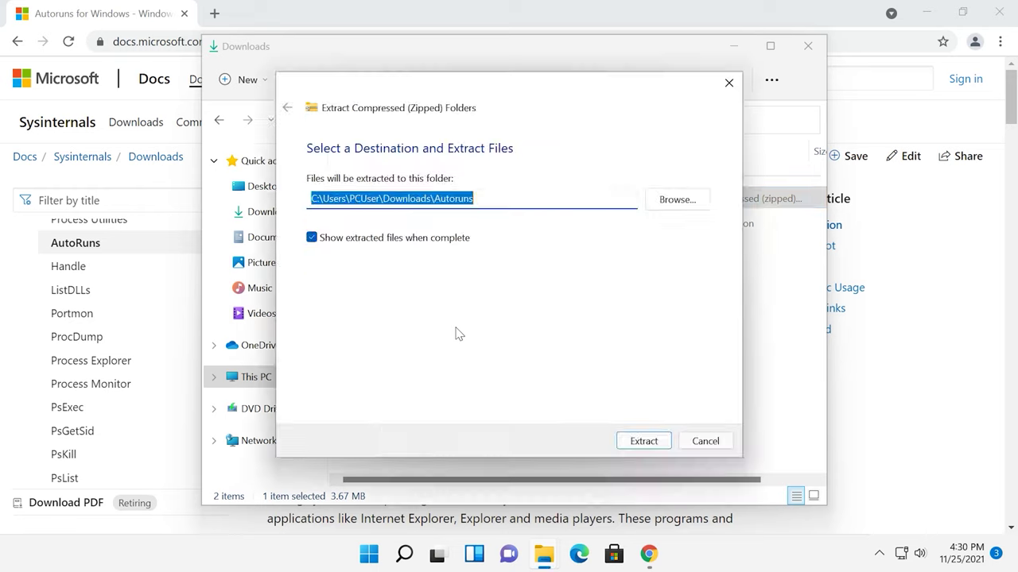
pyautogui.click(677, 200)
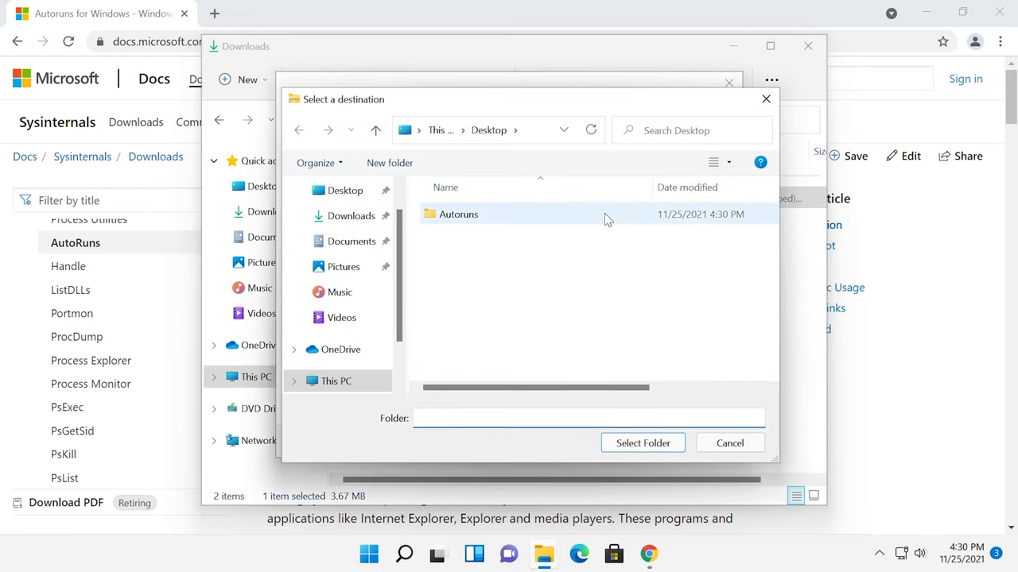
pyautogui.click(342, 195)
pyautogui.click(460, 216)
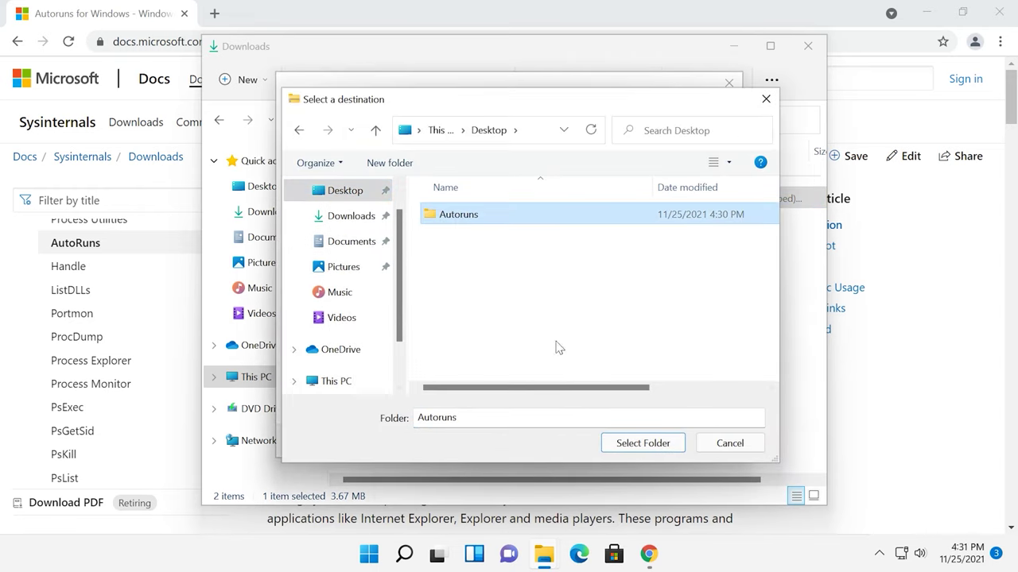
pyautogui.click(629, 448)
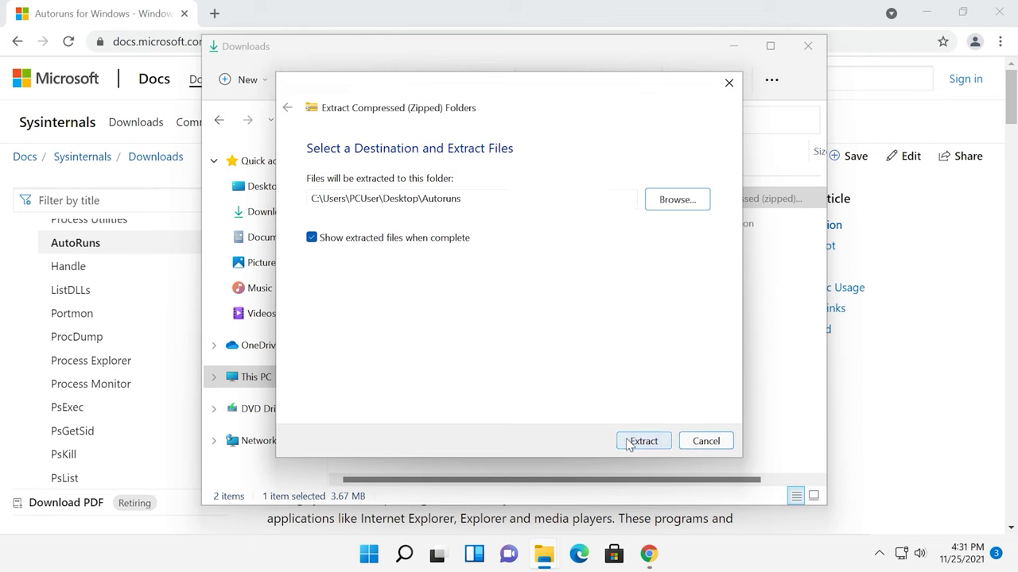
pyautogui.click(625, 438)
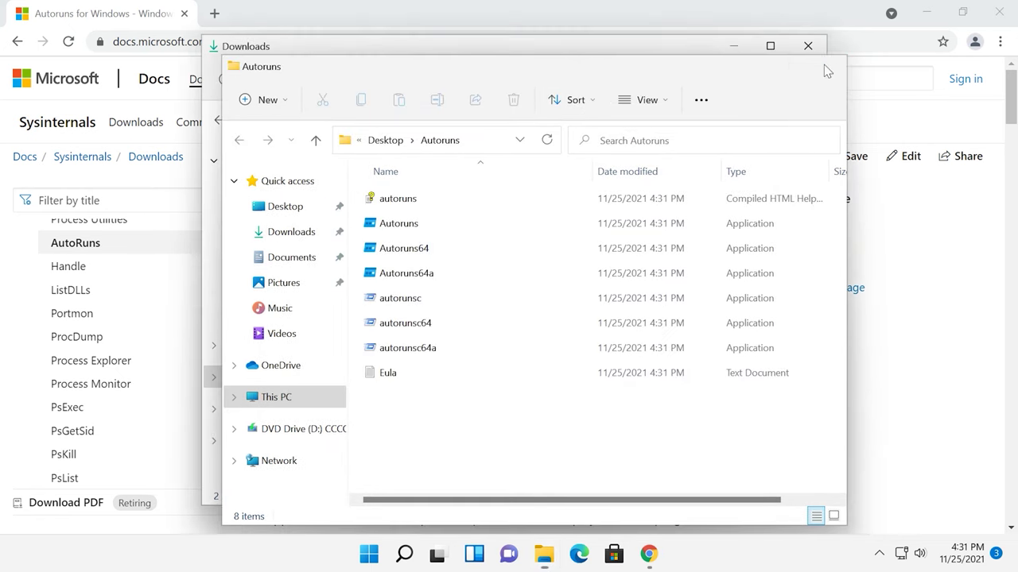
pyautogui.click(827, 69)
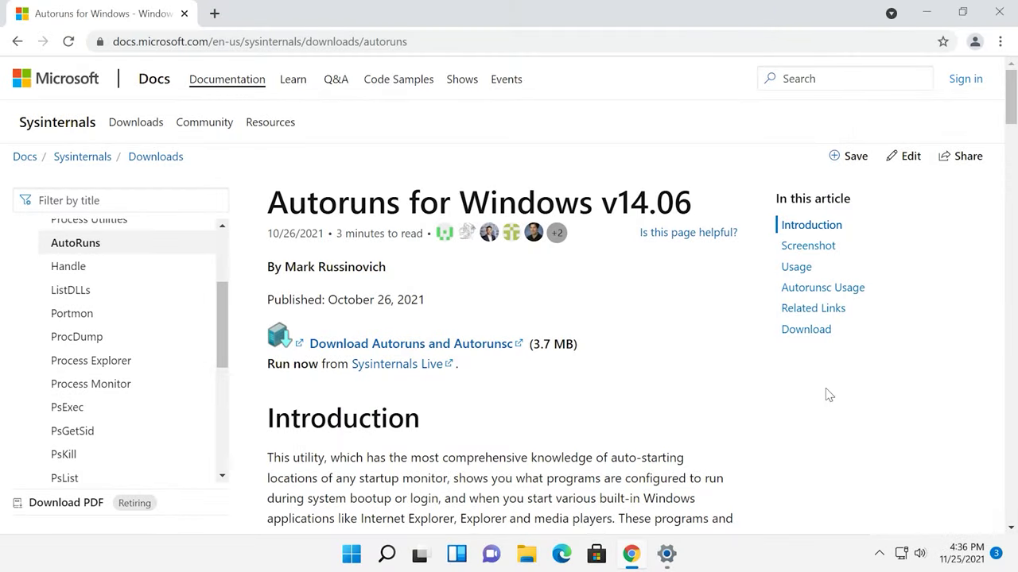
# Open the Virus & threat protection settings of Windows Security from the Settings app
pyautogui.click(343, 560)
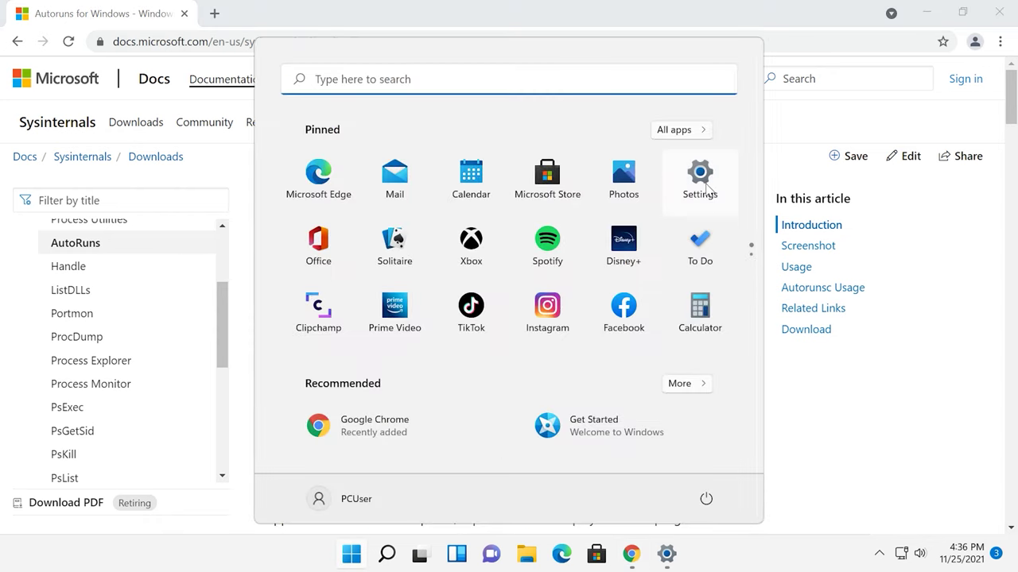
pyautogui.click(701, 179)
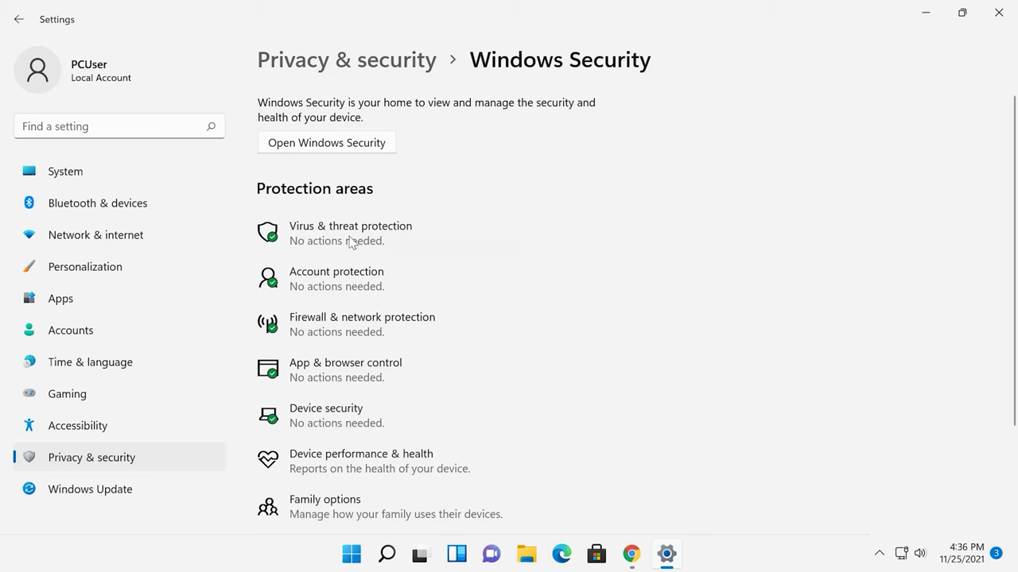
pyautogui.click(115, 466)
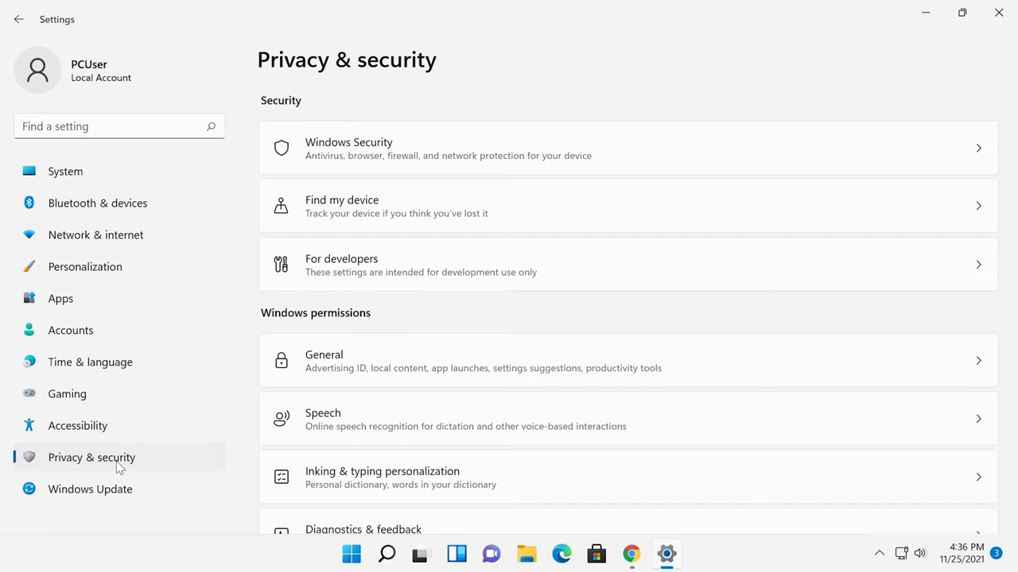
pyautogui.click(333, 163)
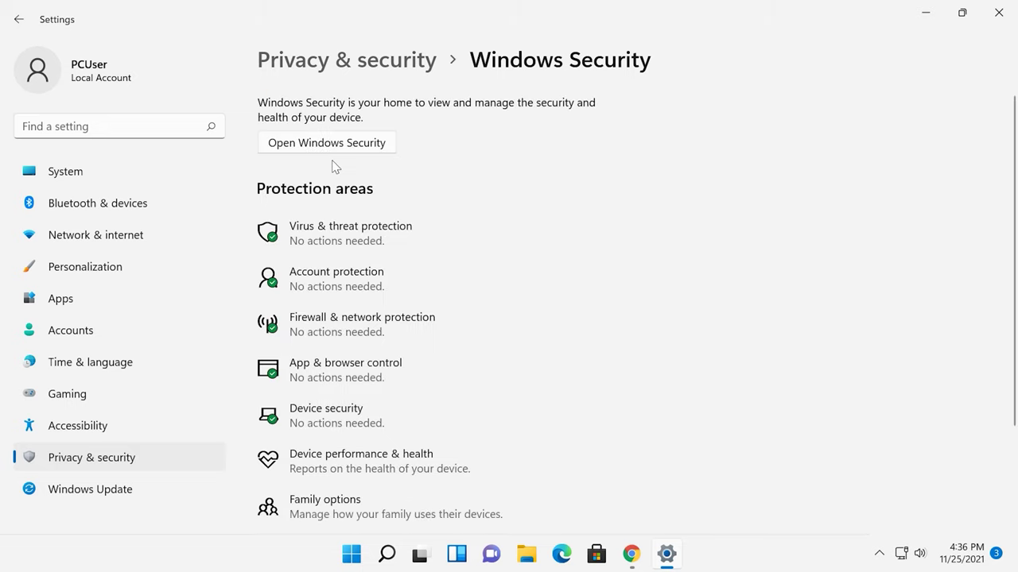
pyautogui.click(337, 245)
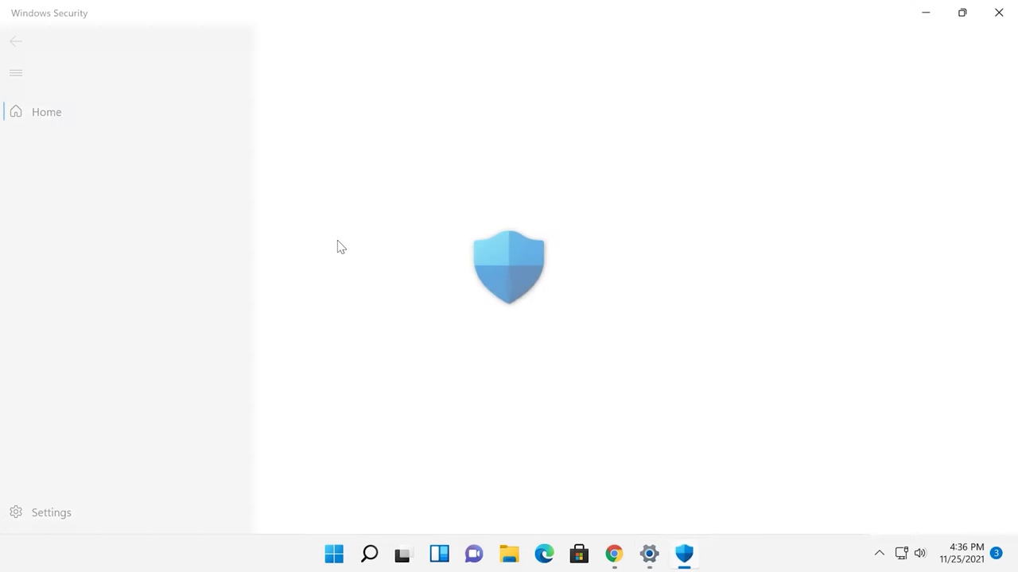
pyautogui.scroll(-2, 410, 368)
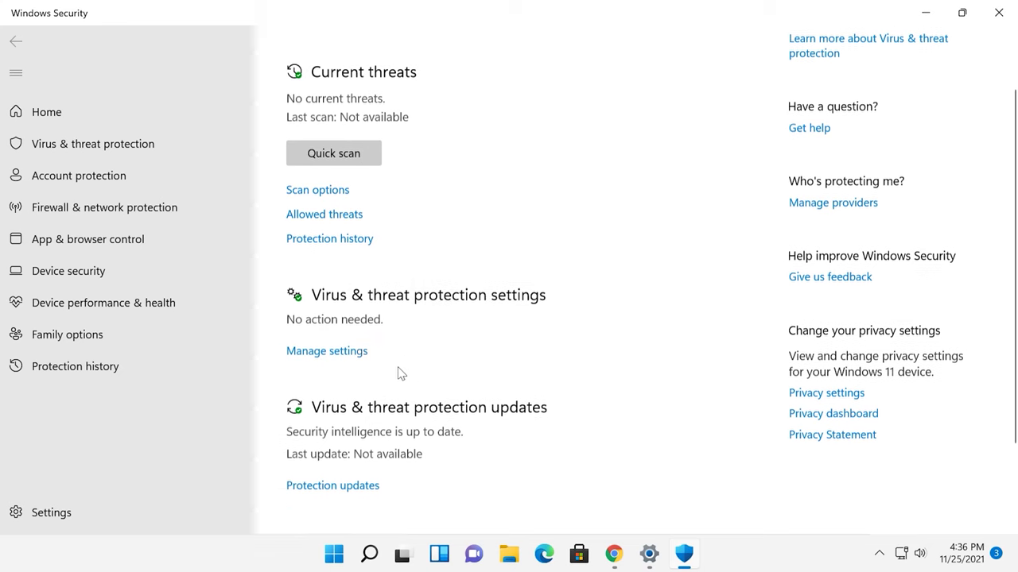
pyautogui.click(327, 351)
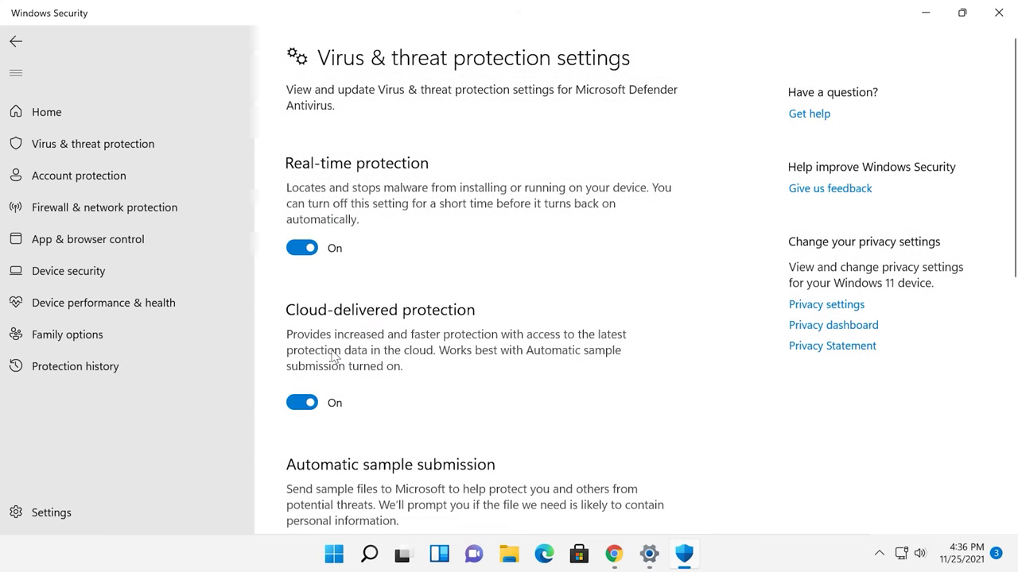
# Turn off Real-time protection and Tamper Protection, allowing Windows Security to make changes to the device
pyautogui.click(310, 250)
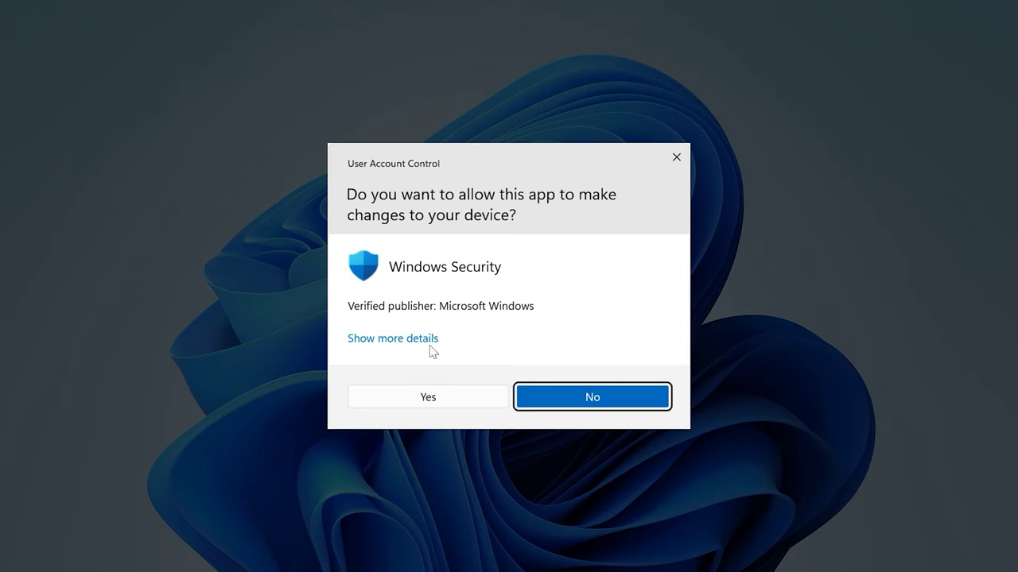
pyautogui.click(443, 402)
pyautogui.scroll(-5, 436, 389)
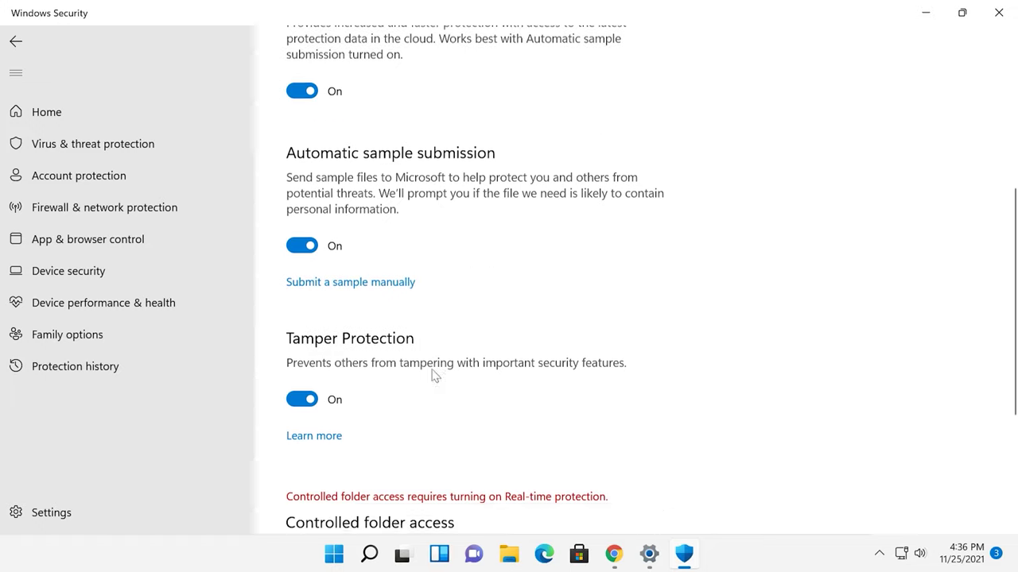
pyautogui.click(303, 358)
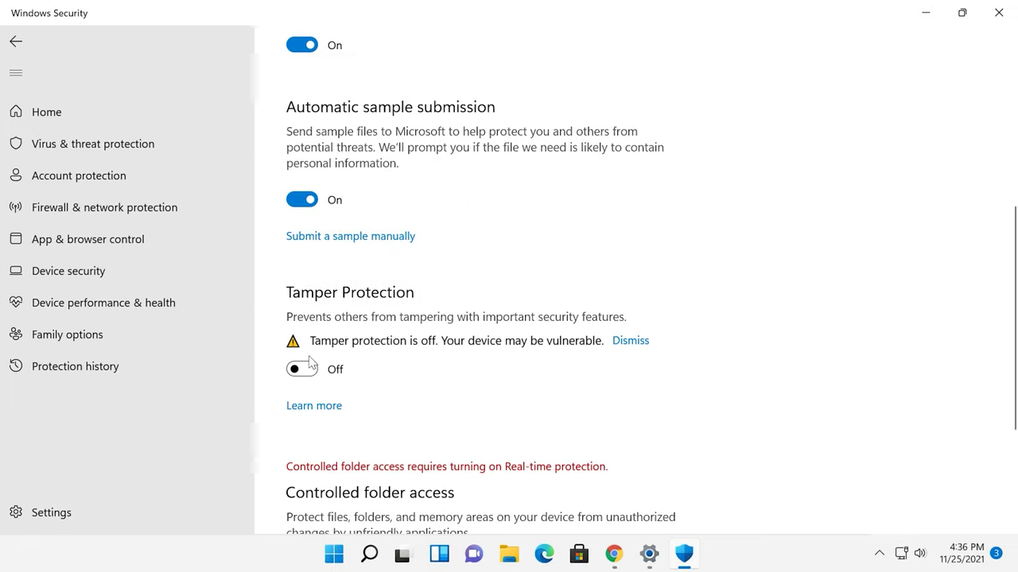
pyautogui.scroll(5, 338, 363)
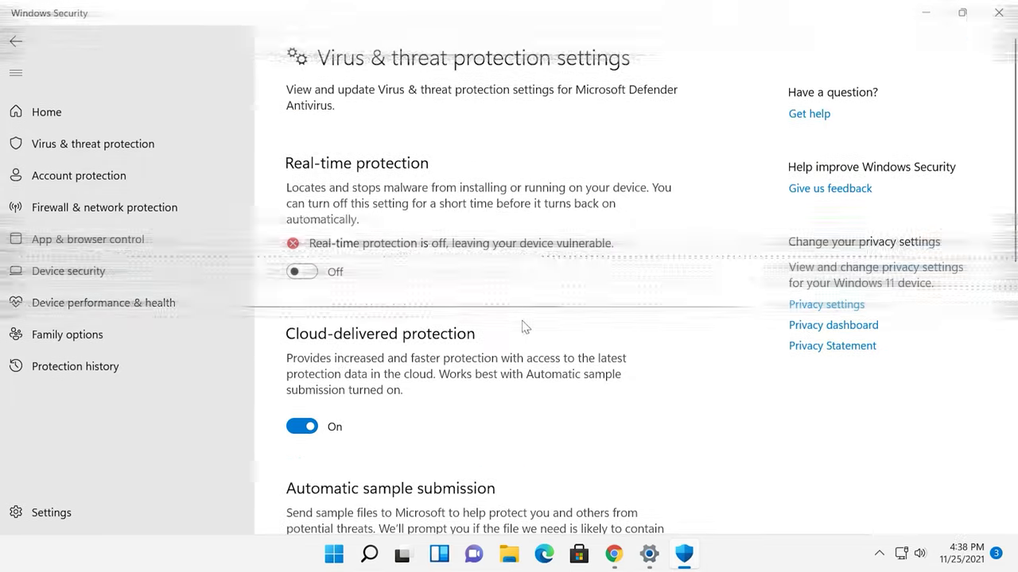
# Enable minimal Safe boot for Windows 11 in System Configuration, apply it and restart the computer
pyautogui.click(370, 554)
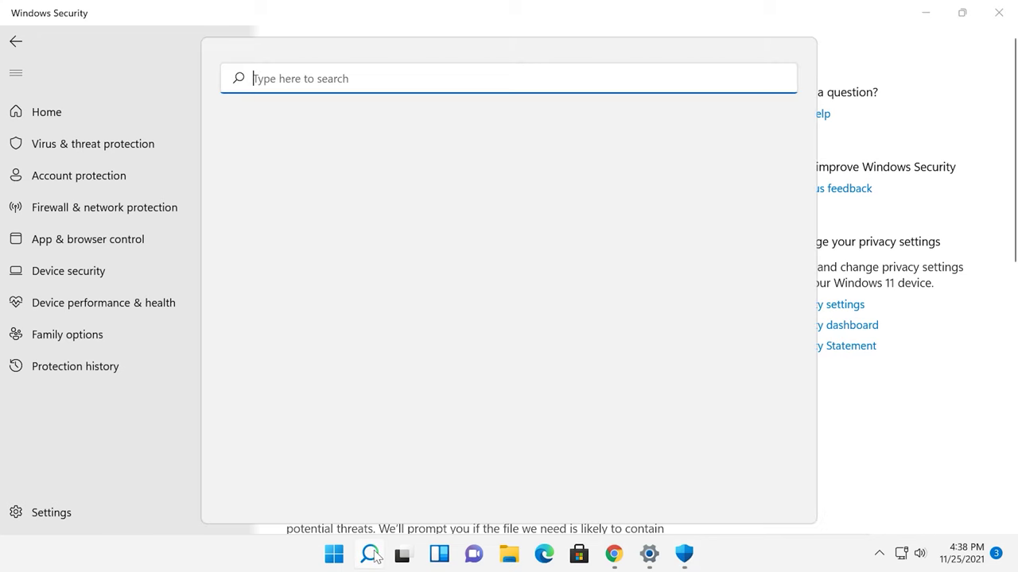
pyautogui.write('sy')
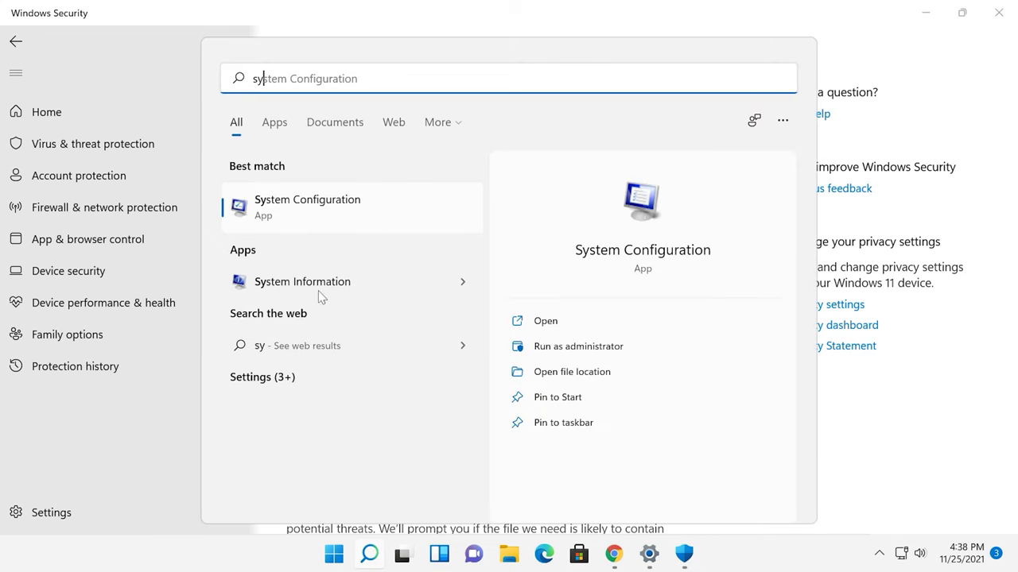
pyautogui.click(292, 208)
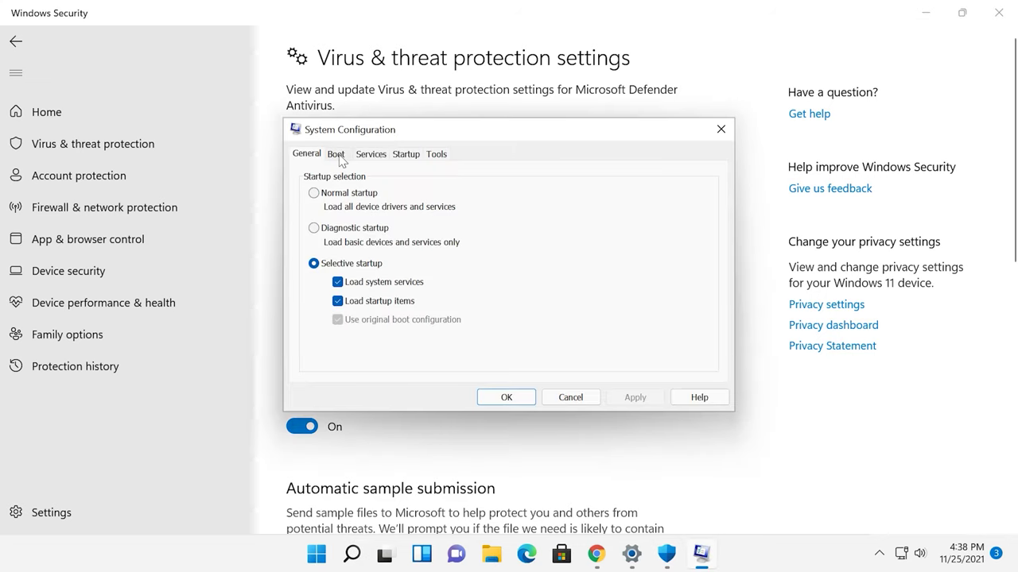
pyautogui.click(335, 154)
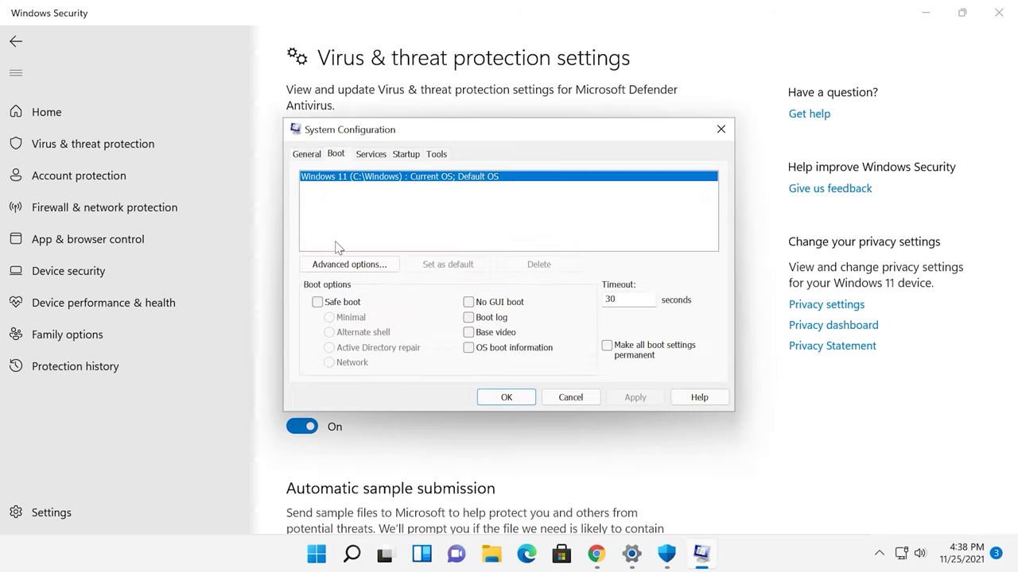
pyautogui.click(335, 305)
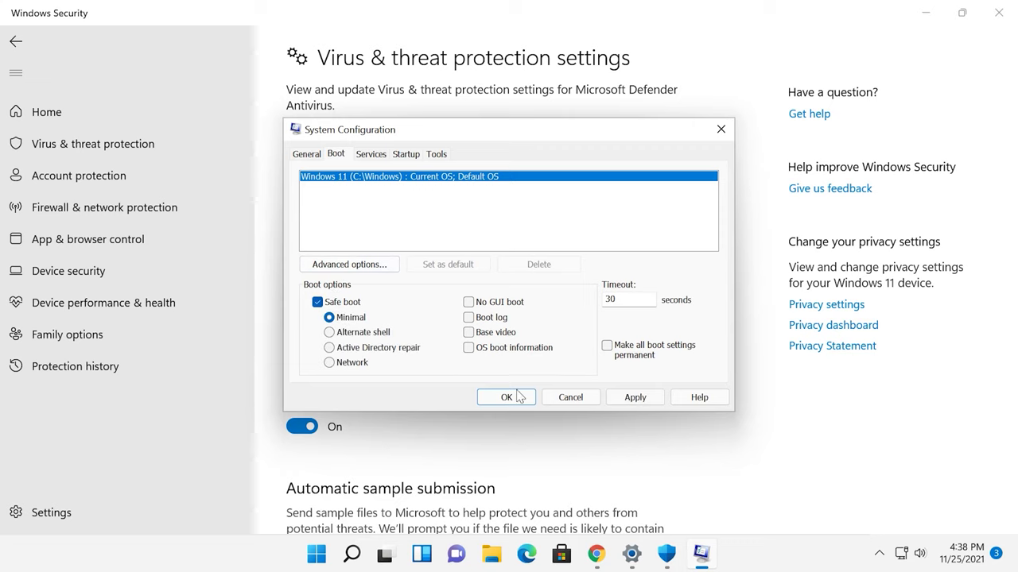
pyautogui.click(635, 398)
pyautogui.click(508, 398)
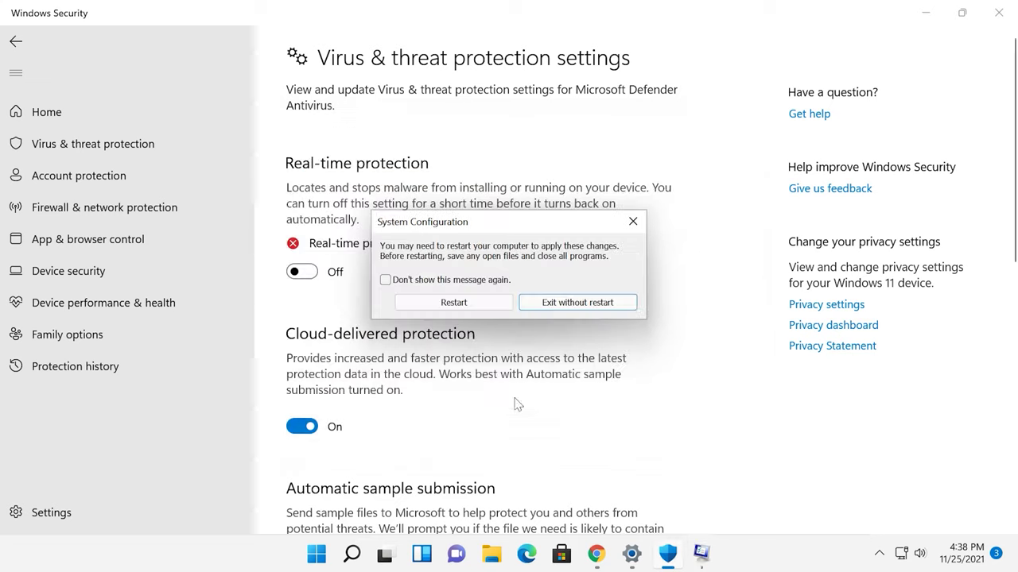
pyautogui.click(452, 306)
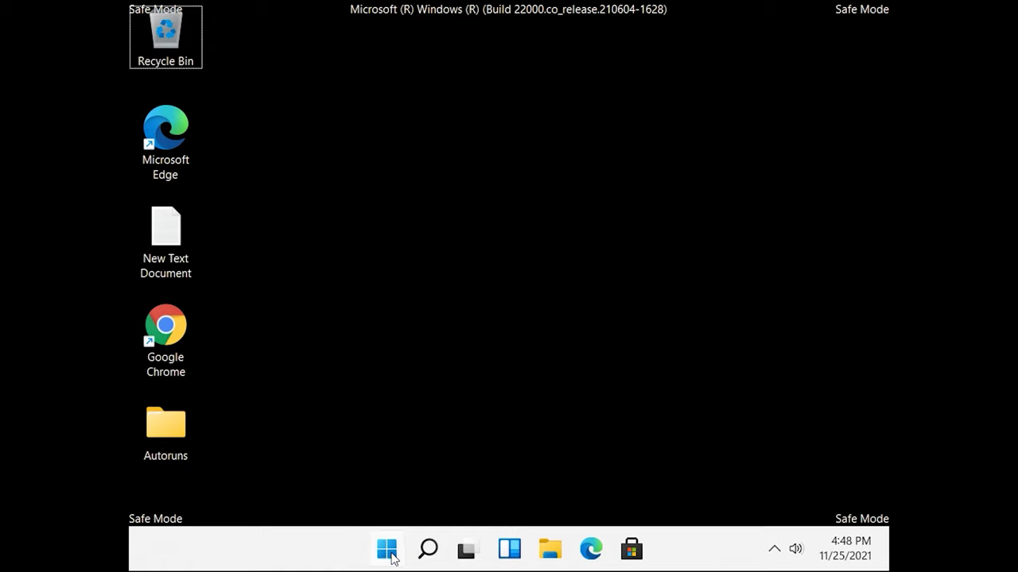
# Check the Windows Security page under Privacy & security in Settings while in Safe Mode, and close Settings
pyautogui.click(388, 550)
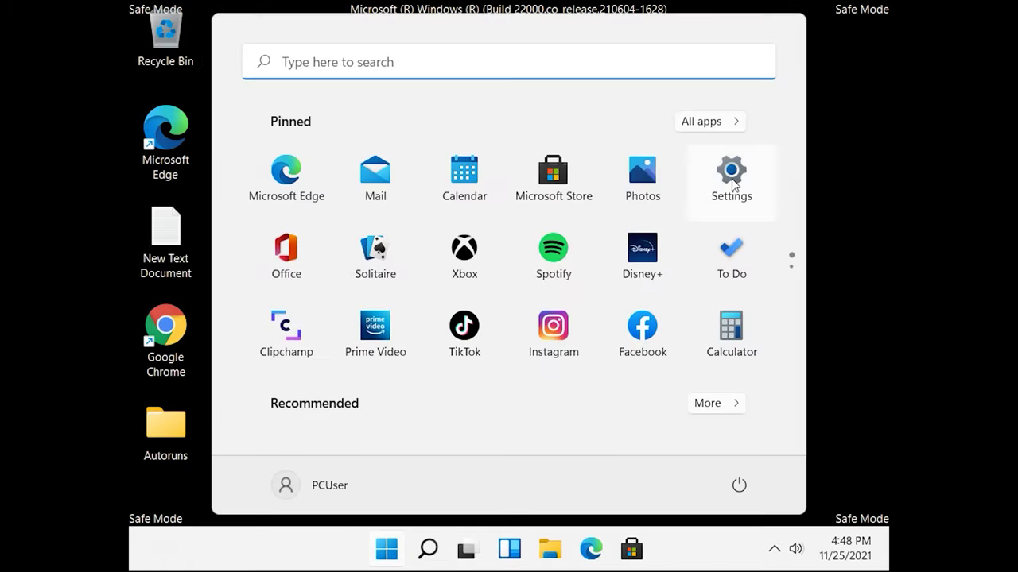
pyautogui.click(729, 185)
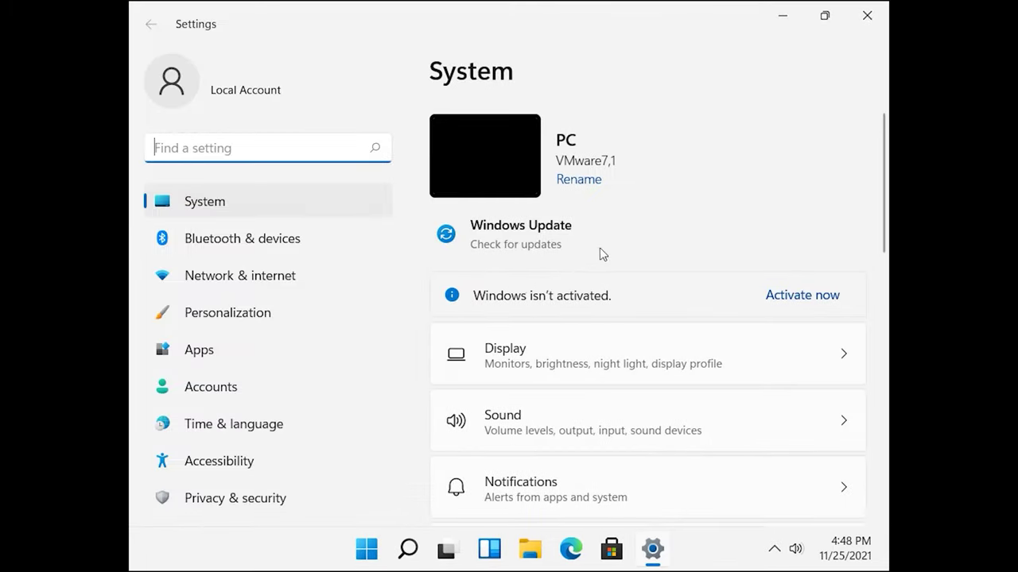
pyautogui.click(289, 499)
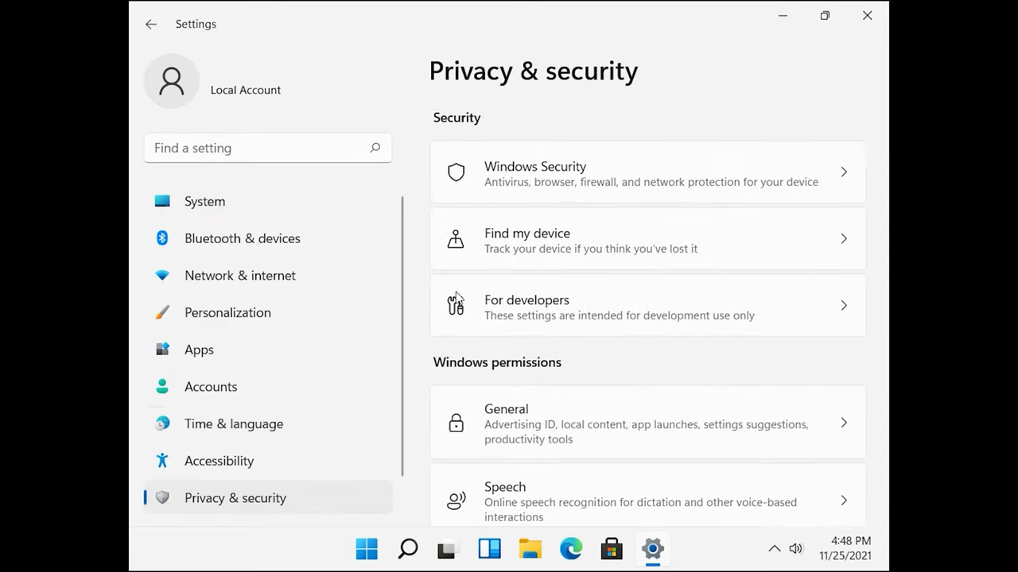
pyautogui.click(577, 177)
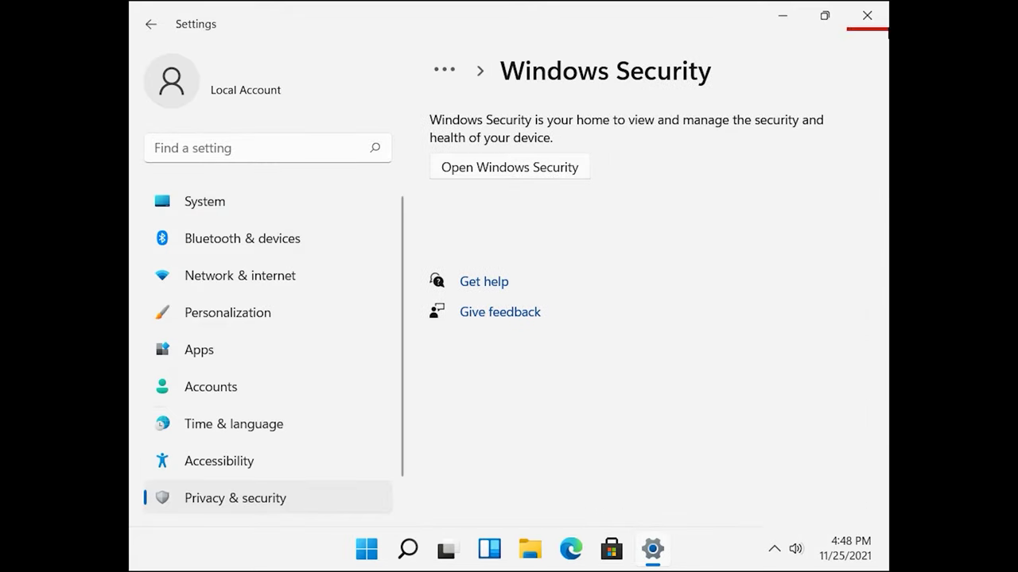
pyautogui.click(867, 15)
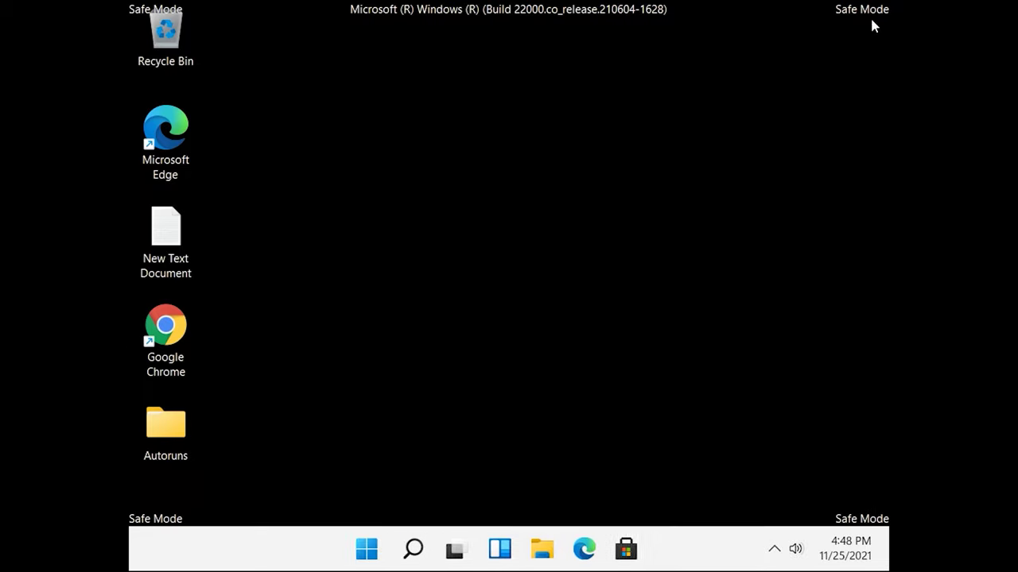
# Run Autoruns64 from the desktop's Autoruns folder, accepting its license agreement, and display the Services entries
pyautogui.doubleClick(165, 425)
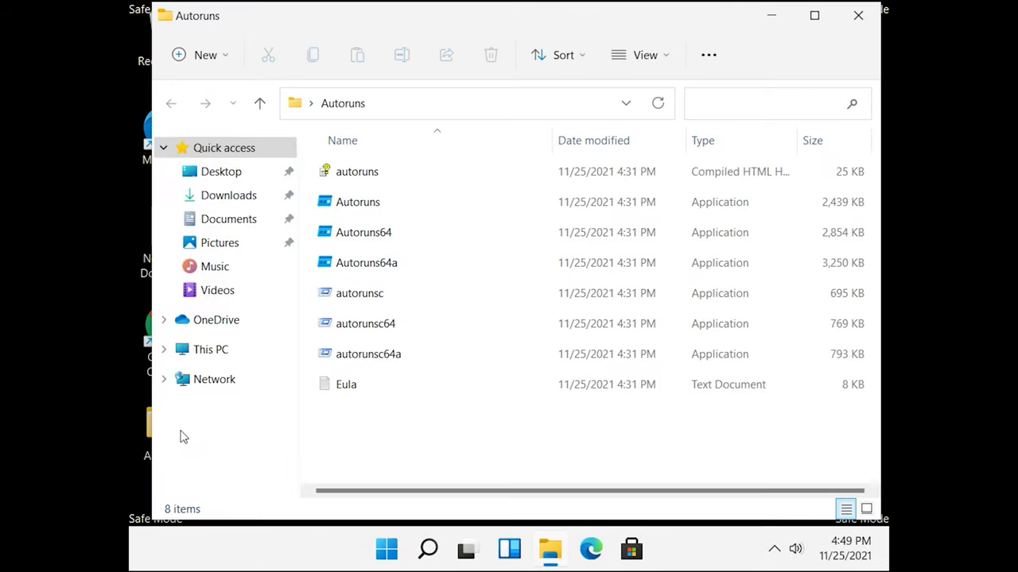
pyautogui.doubleClick(368, 236)
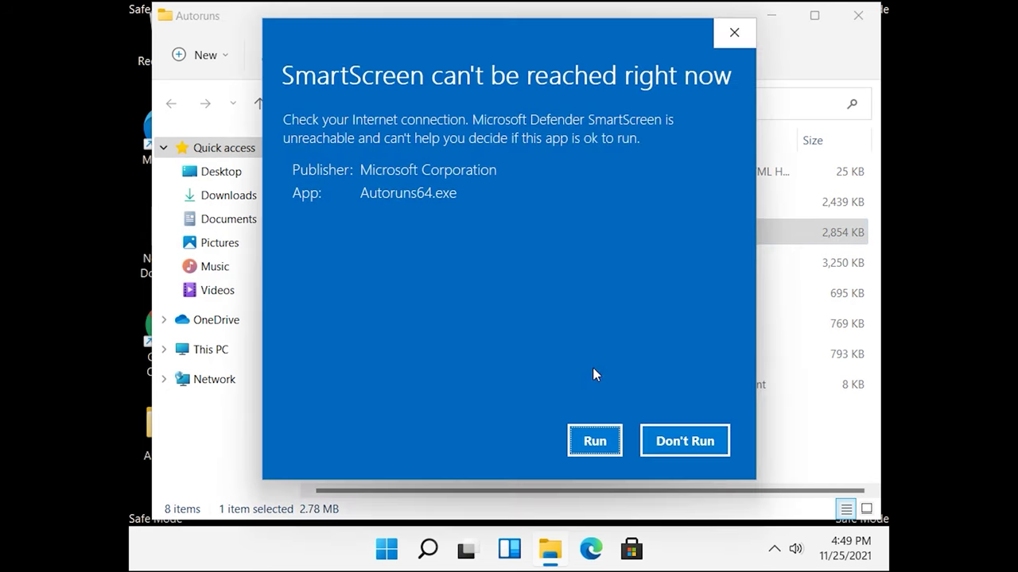
pyautogui.click(595, 441)
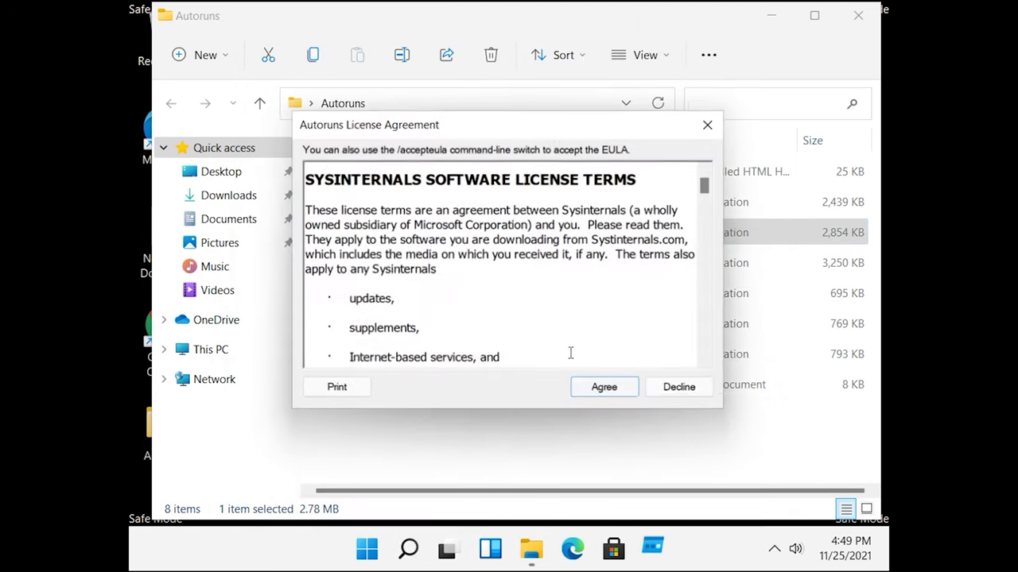
pyautogui.click(603, 390)
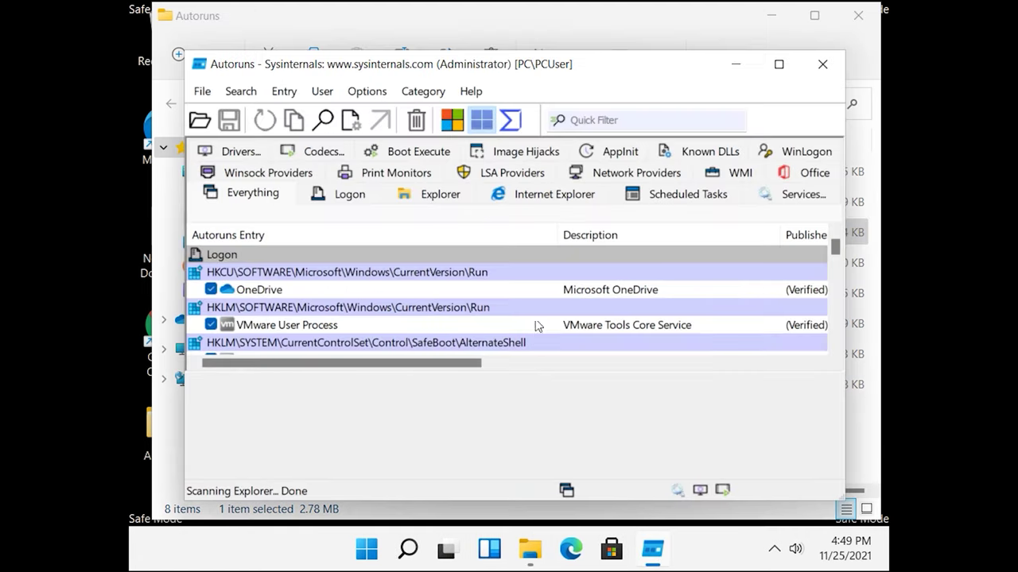
pyautogui.click(775, 200)
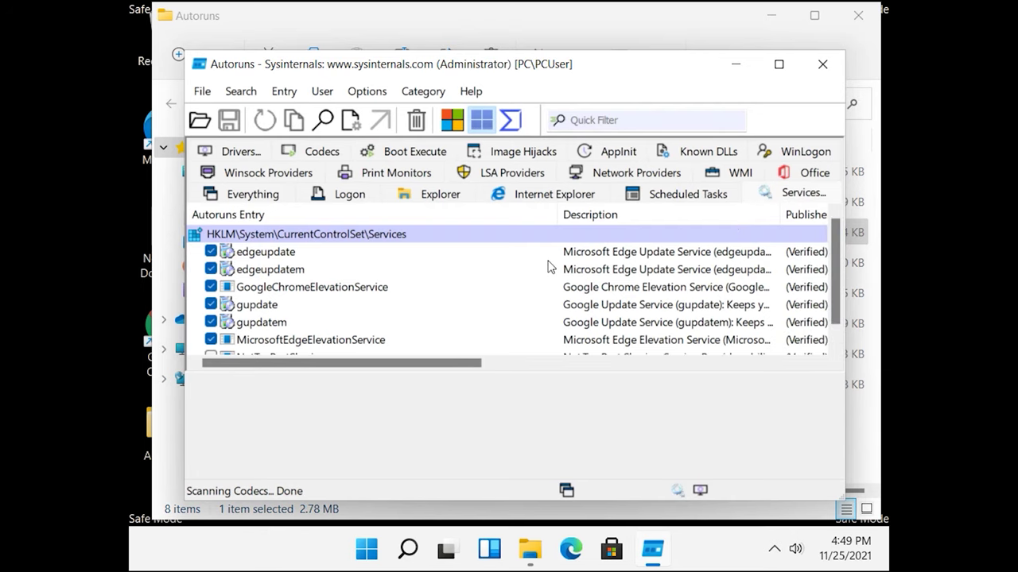
# Stop hiding Windows entries in the services list, disable the WinDefend entry, and close Autoruns and its folder
pyautogui.click(374, 93)
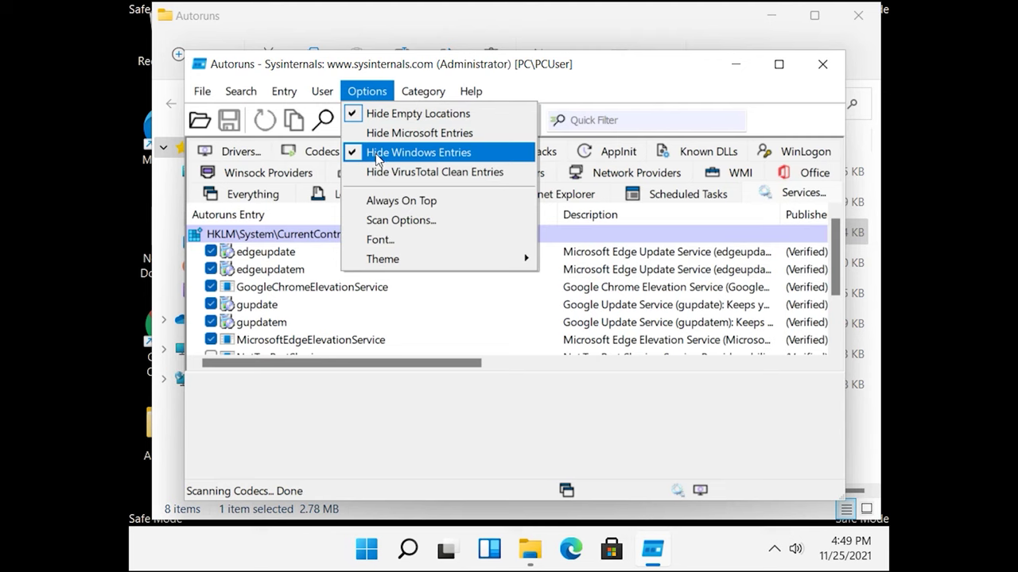
pyautogui.click(377, 154)
pyautogui.scroll(-20, 360, 256)
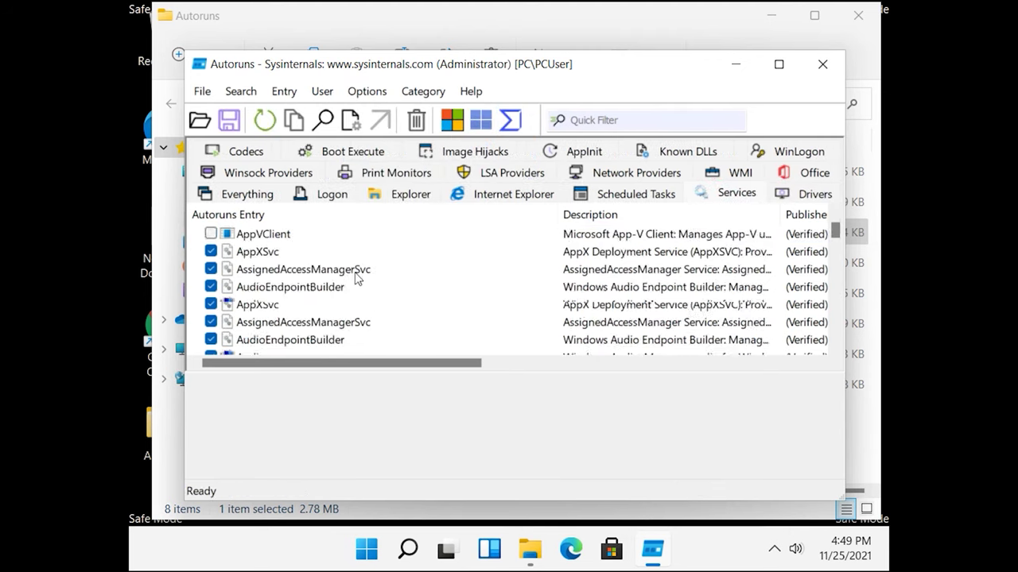
pyautogui.scroll(-20, 340, 305)
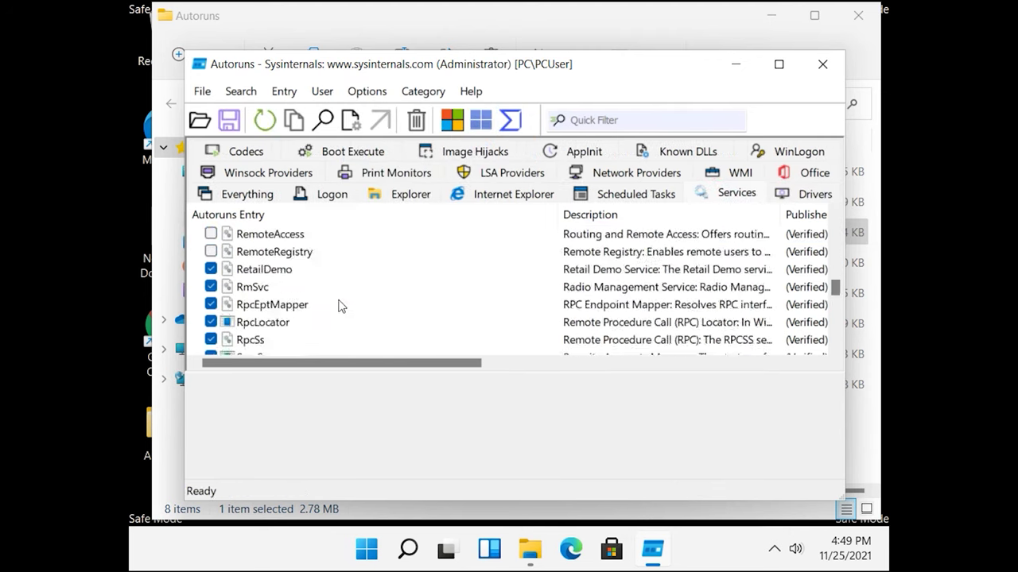
pyautogui.scroll(-8, 335, 307)
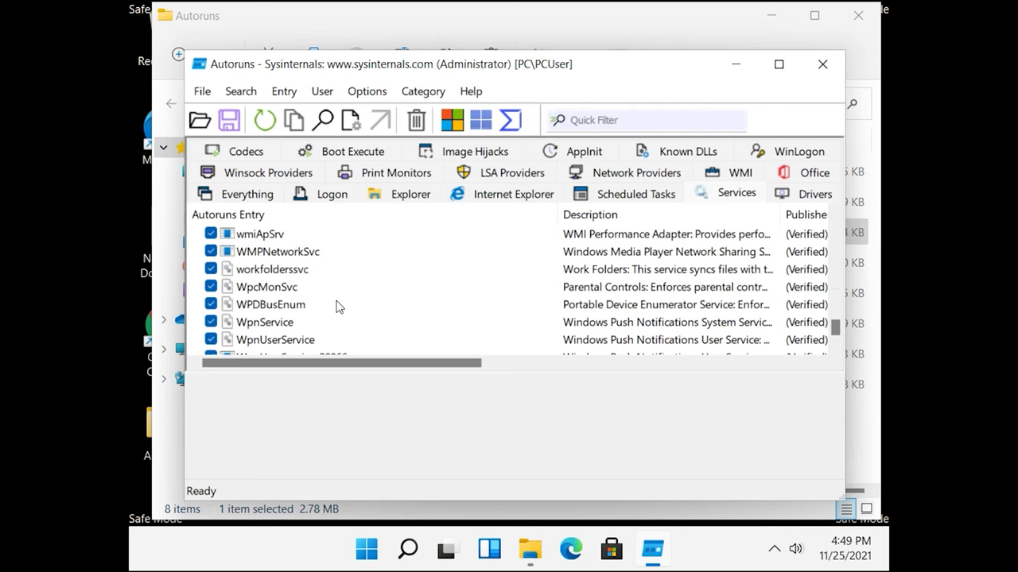
pyautogui.scroll(3, 336, 307)
pyautogui.scroll(4, 336, 307)
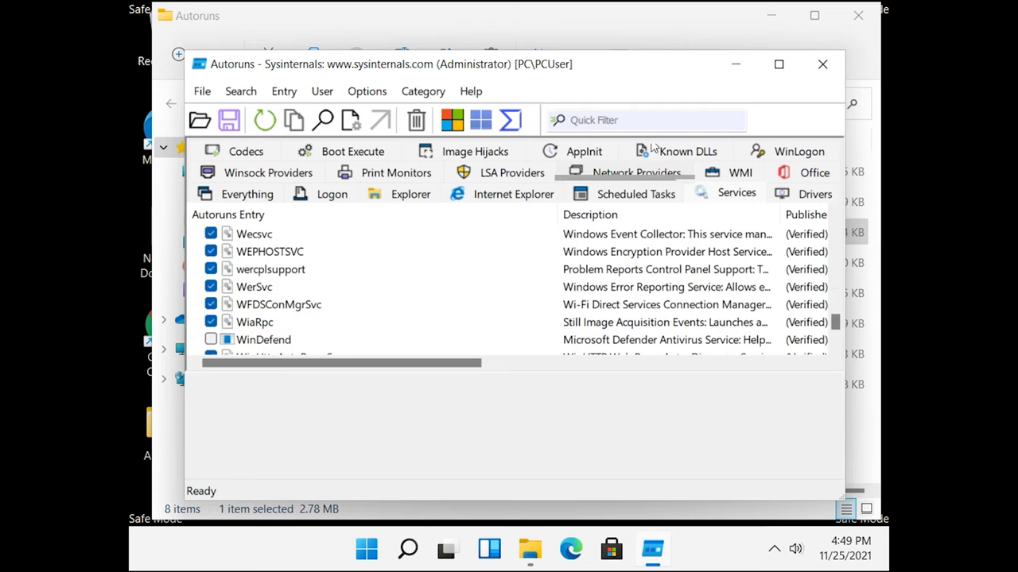
pyautogui.click(822, 64)
pyautogui.click(857, 16)
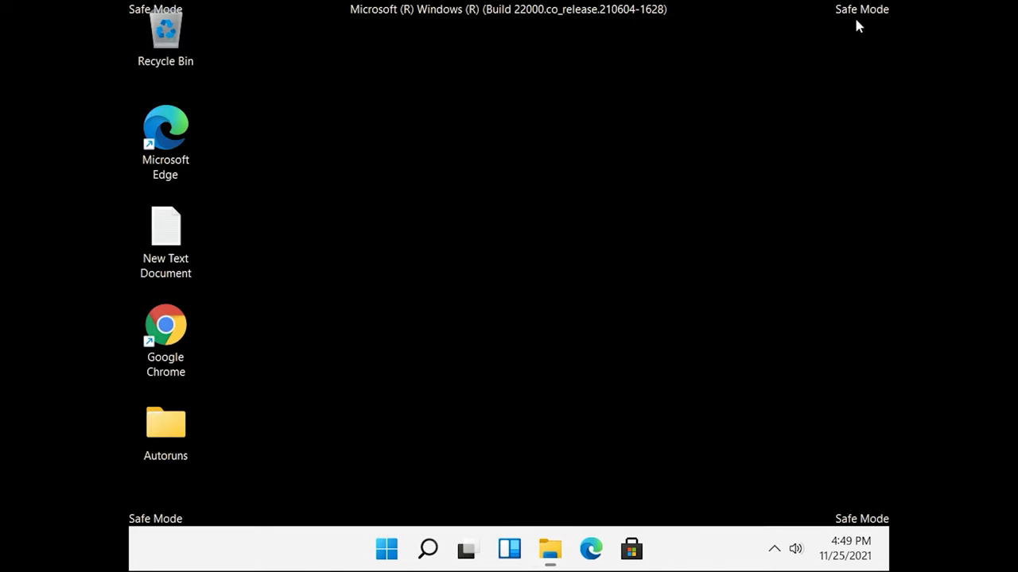
# Set System Configuration to Normal startup, apply it and restart the computer out of Safe Mode
pyautogui.moveTo(433, 551)
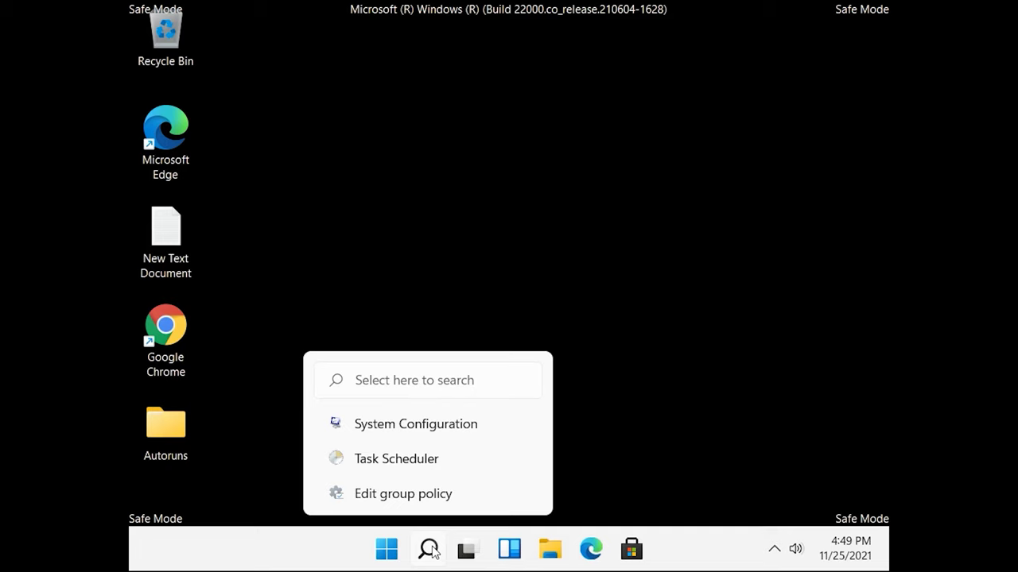
pyautogui.click(419, 430)
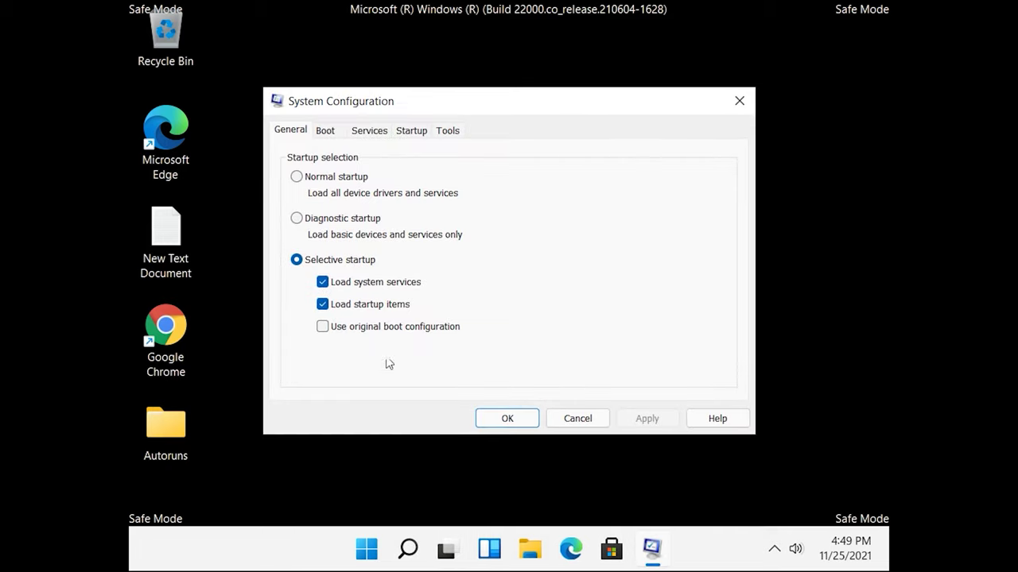
pyautogui.click(313, 179)
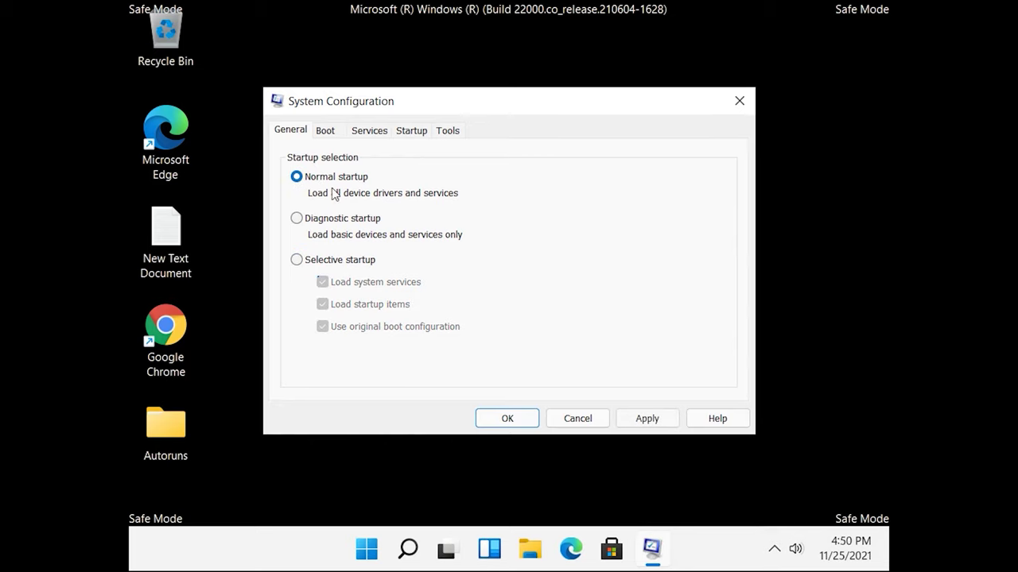
pyautogui.click(641, 418)
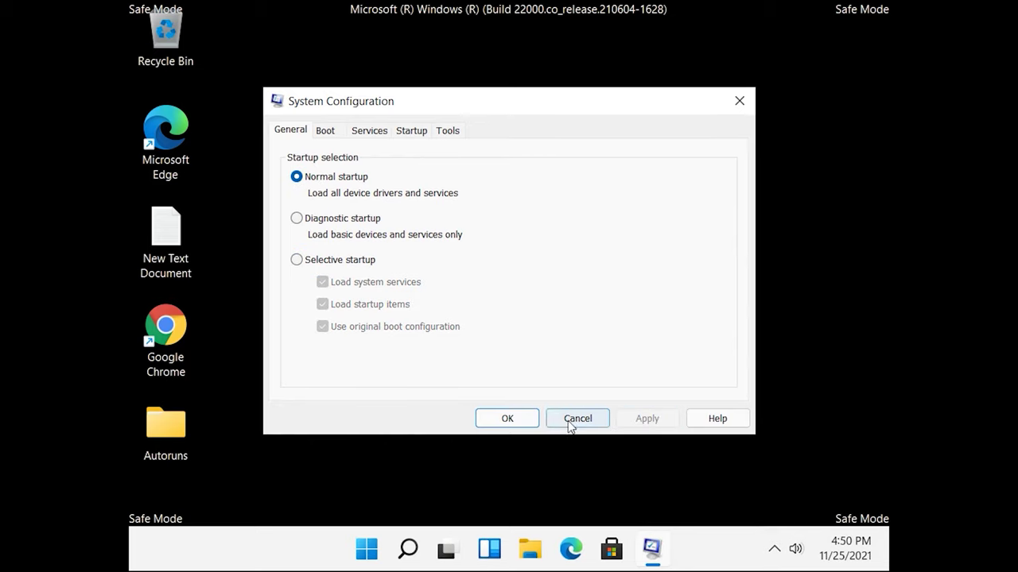
pyautogui.click(519, 418)
pyautogui.click(459, 312)
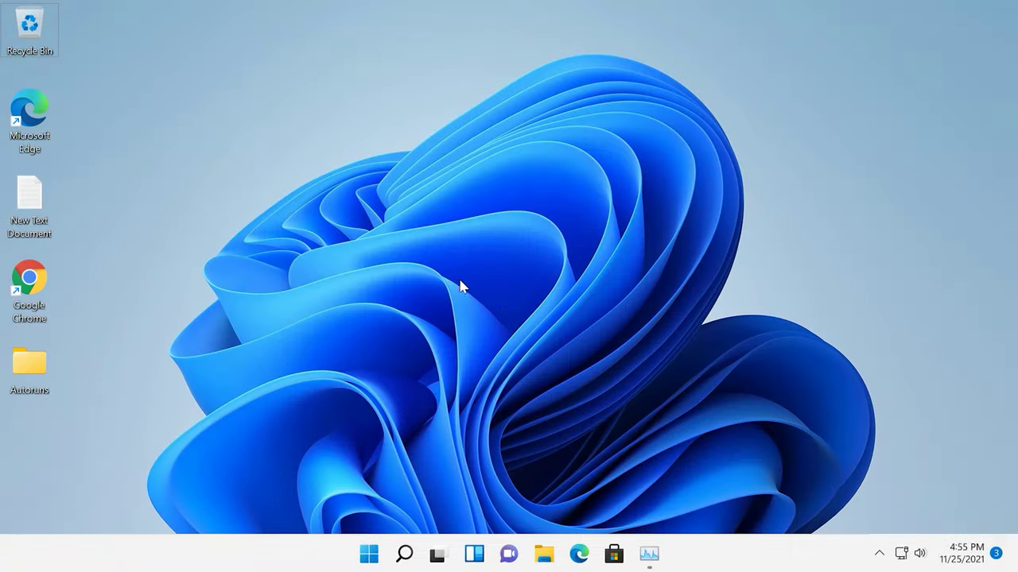
# Examine the background processes in Task Manager for Microsoft Defender's antivirus process, and return to the desktop
pyautogui.click(650, 555)
pyautogui.click(72, 275)
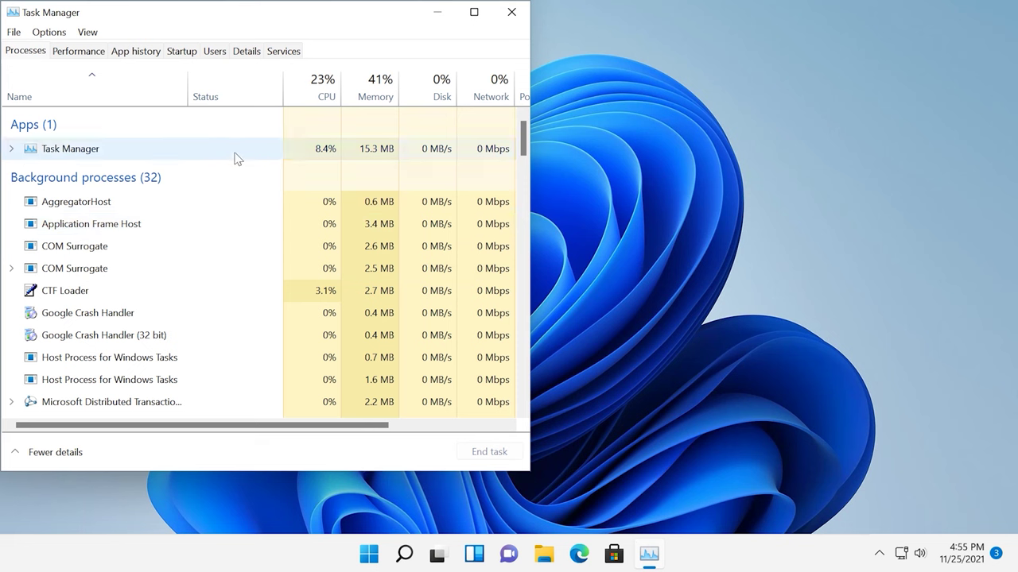
pyautogui.moveTo(304, 15); pyautogui.dragTo(433, 23)
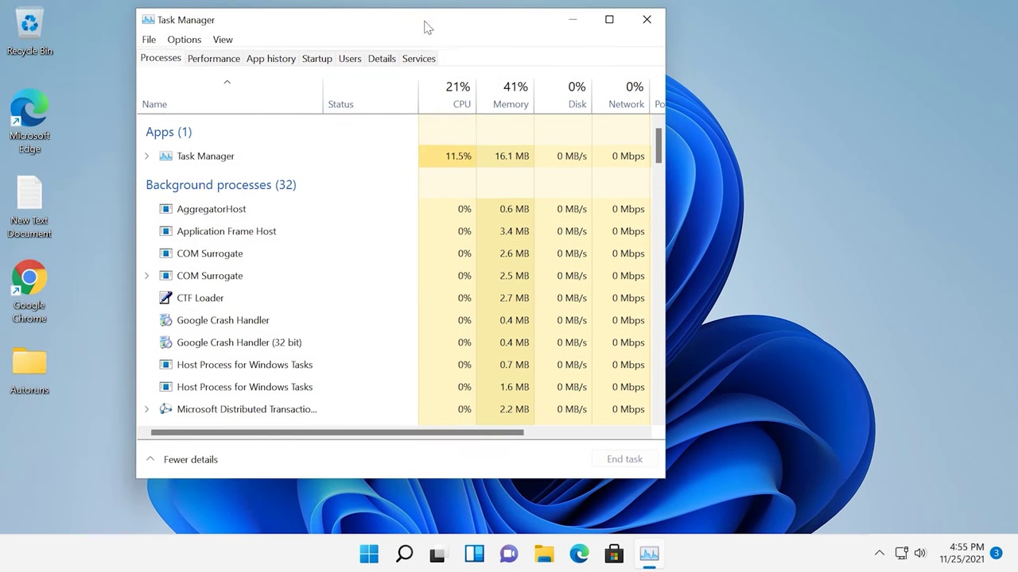
pyautogui.scroll(-5, 312, 303)
pyautogui.scroll(-4, 269, 356)
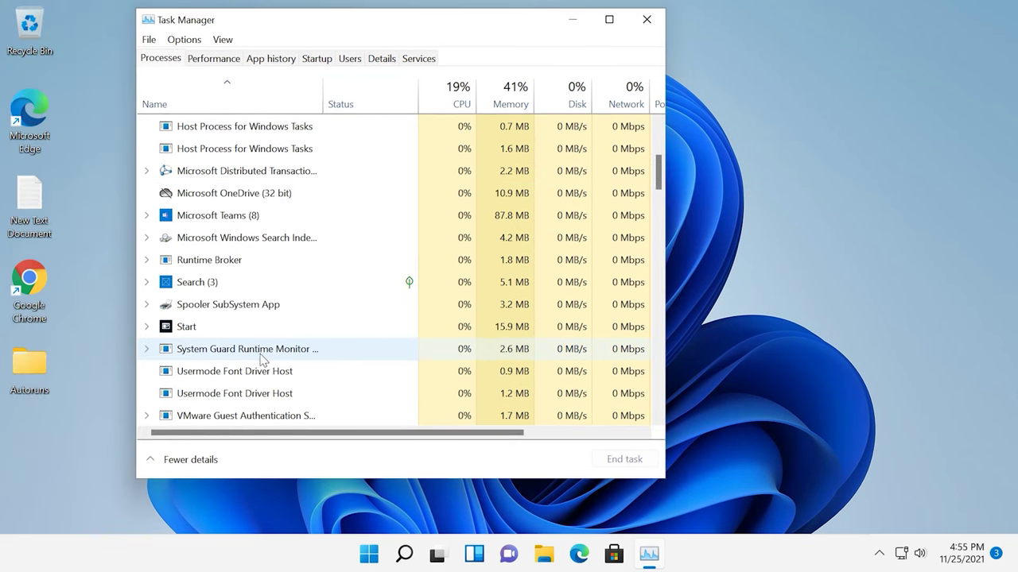
pyautogui.scroll(-4, 257, 362)
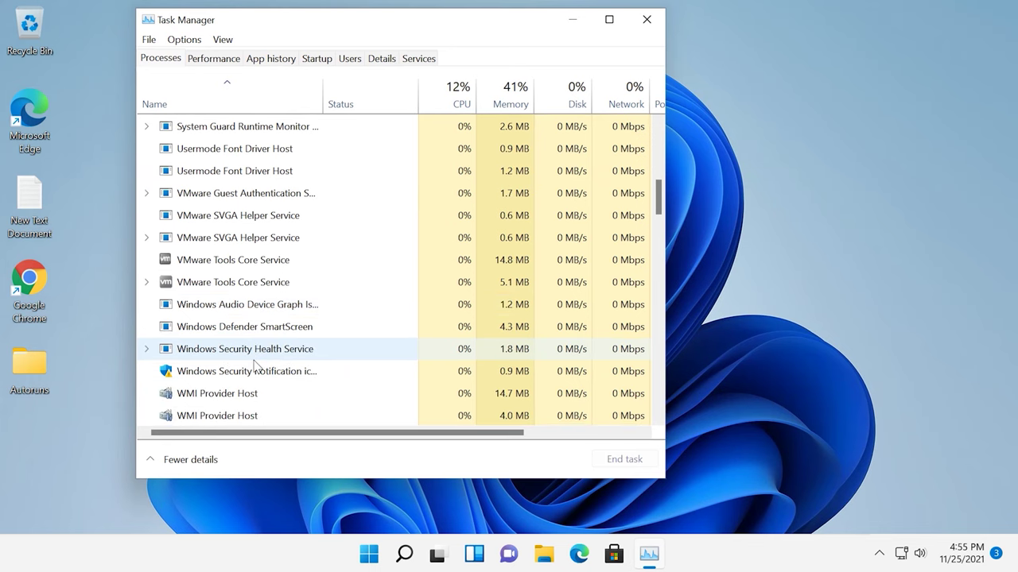
pyautogui.scroll(-5, 257, 362)
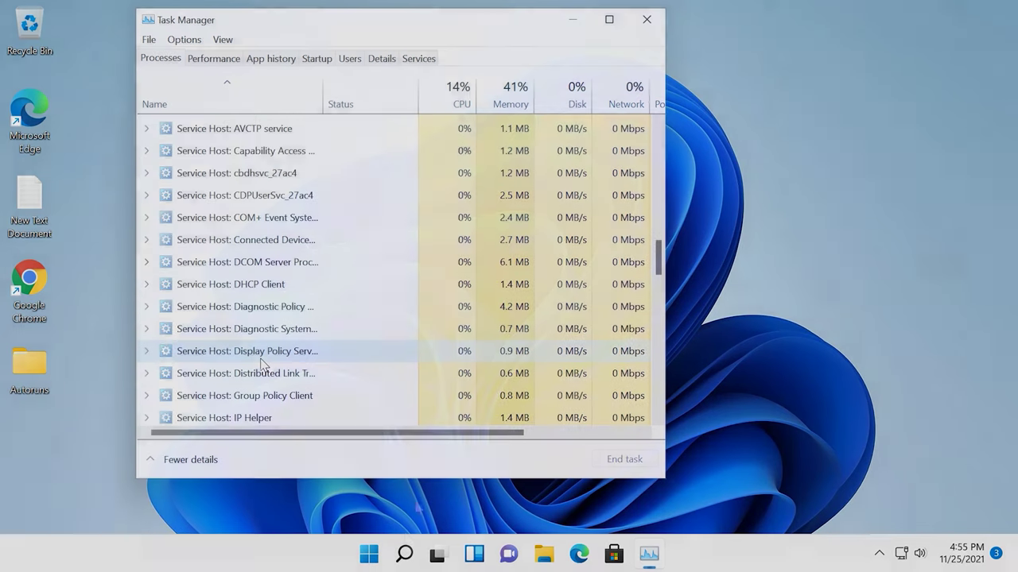
pyautogui.press('super+d')
# Open Virus & threat protection from the Windows Security page under Privacy & security in Settings
pyautogui.click(370, 557)
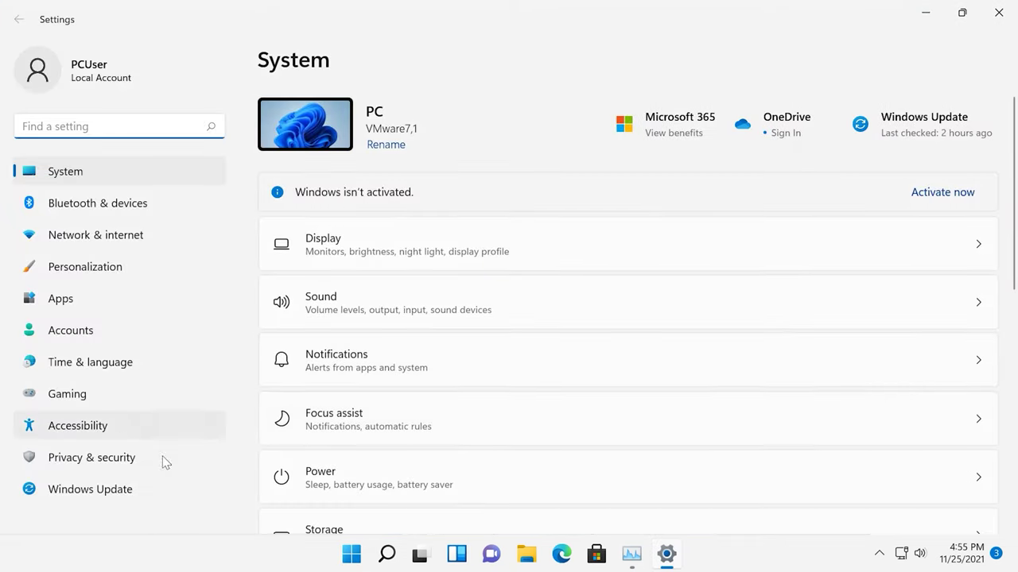
pyautogui.click(146, 462)
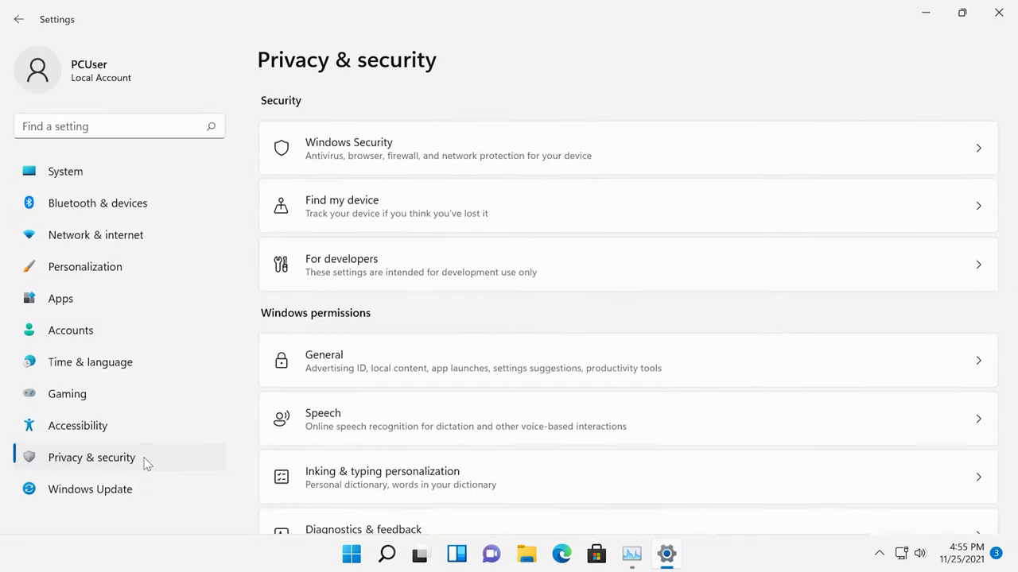
pyautogui.click(350, 171)
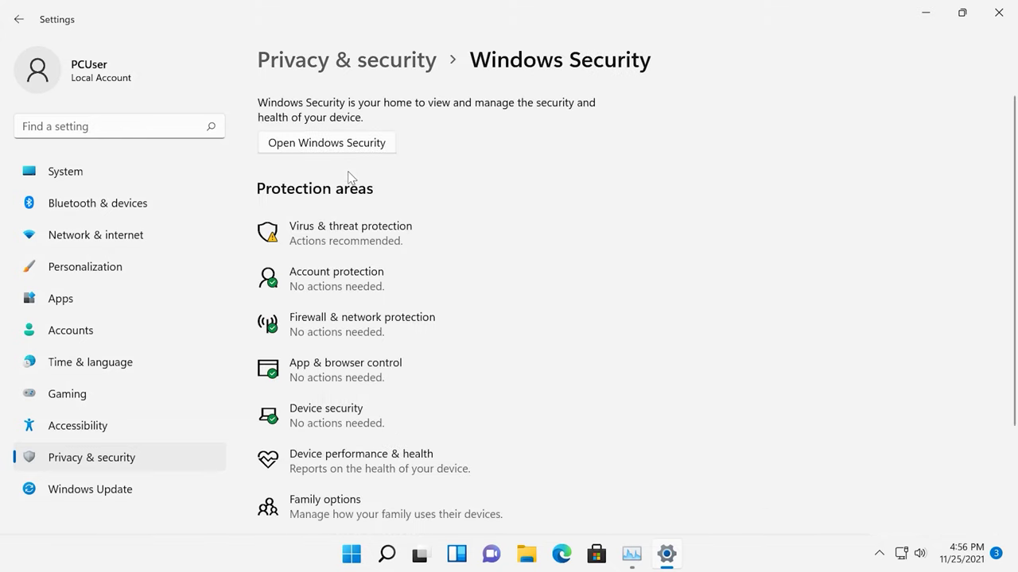
pyautogui.click(342, 233)
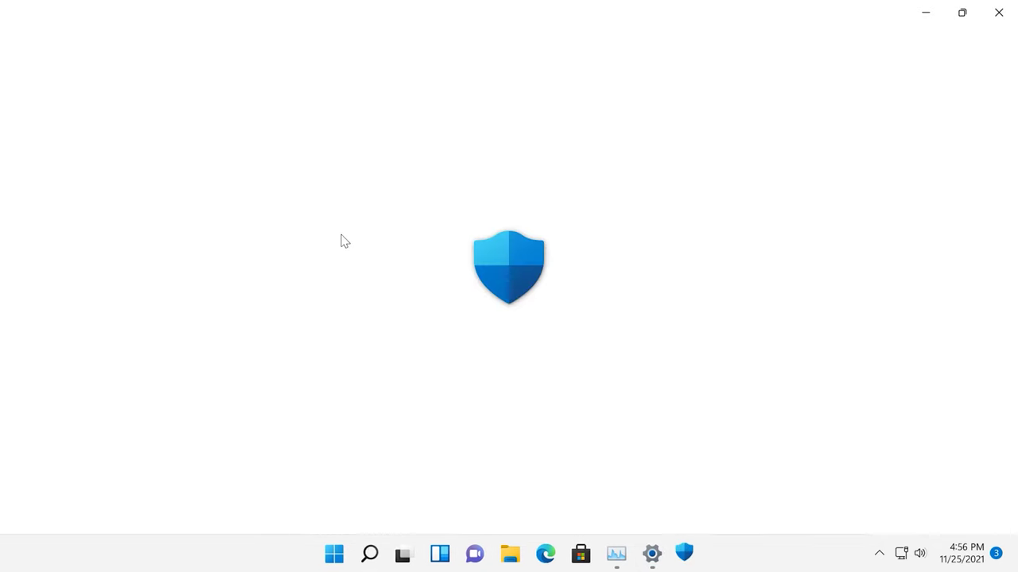